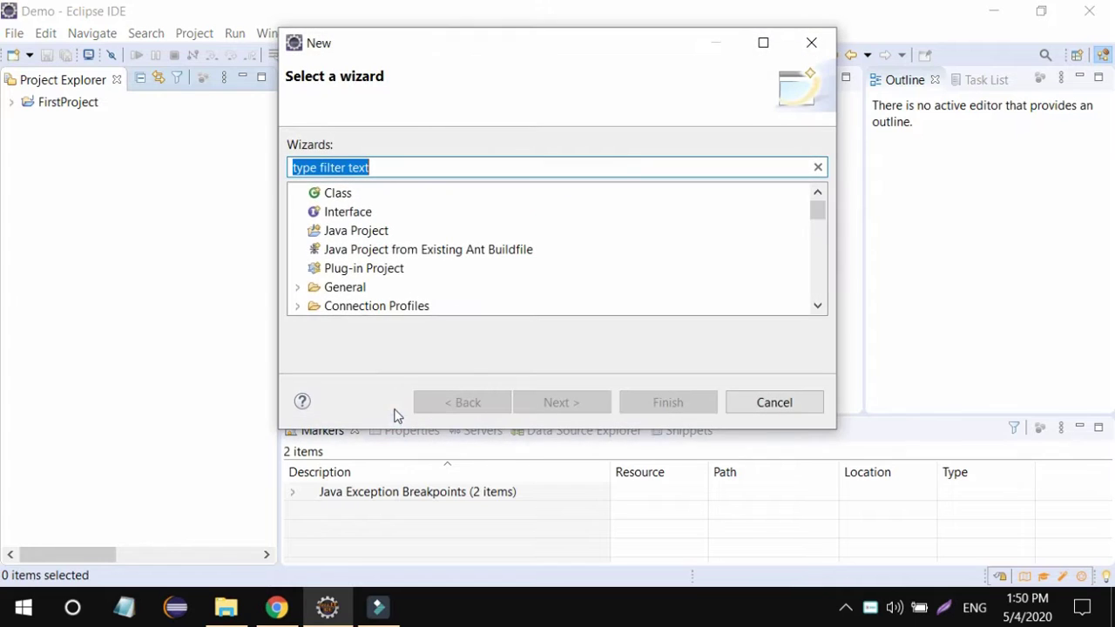
- Start a new Maven Project using the default workspace location and proceed to archetype selection
text(Maven)
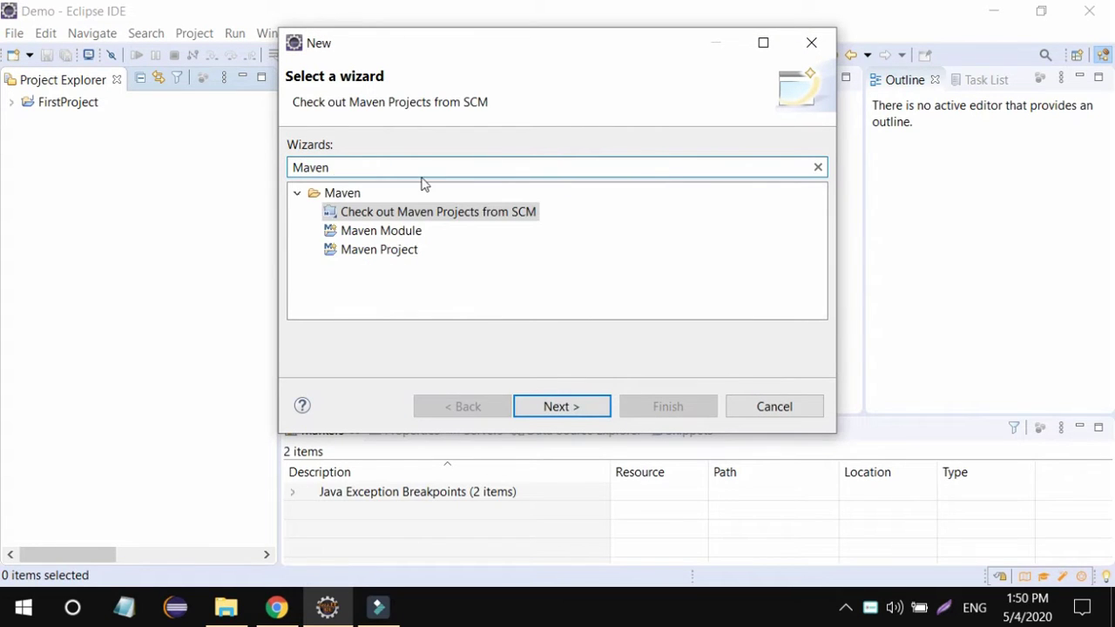
click(377, 252)
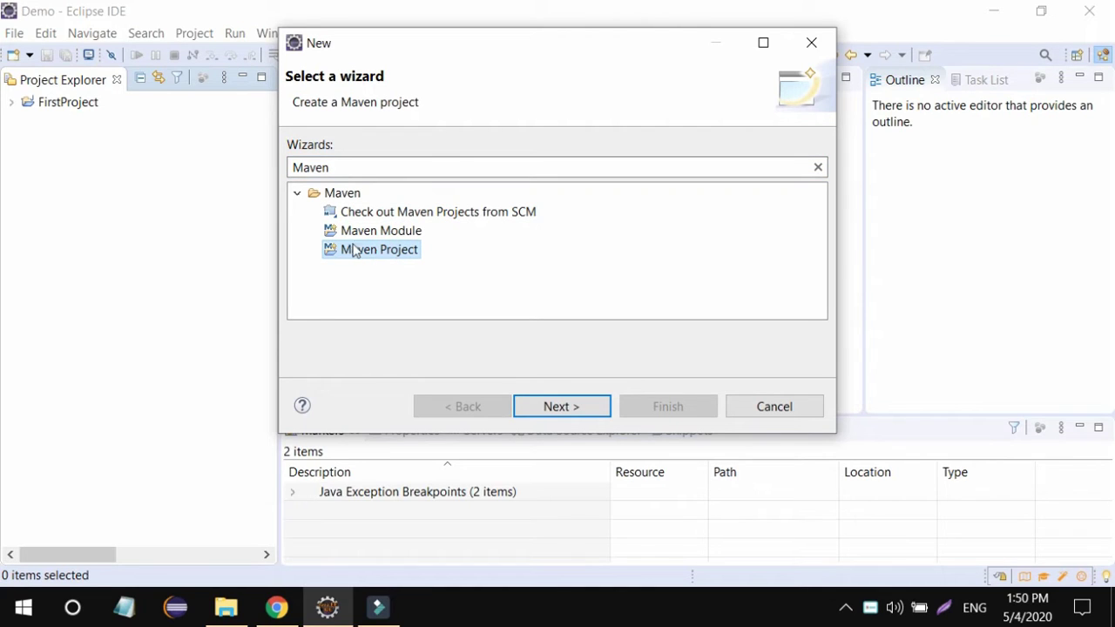
click(552, 408)
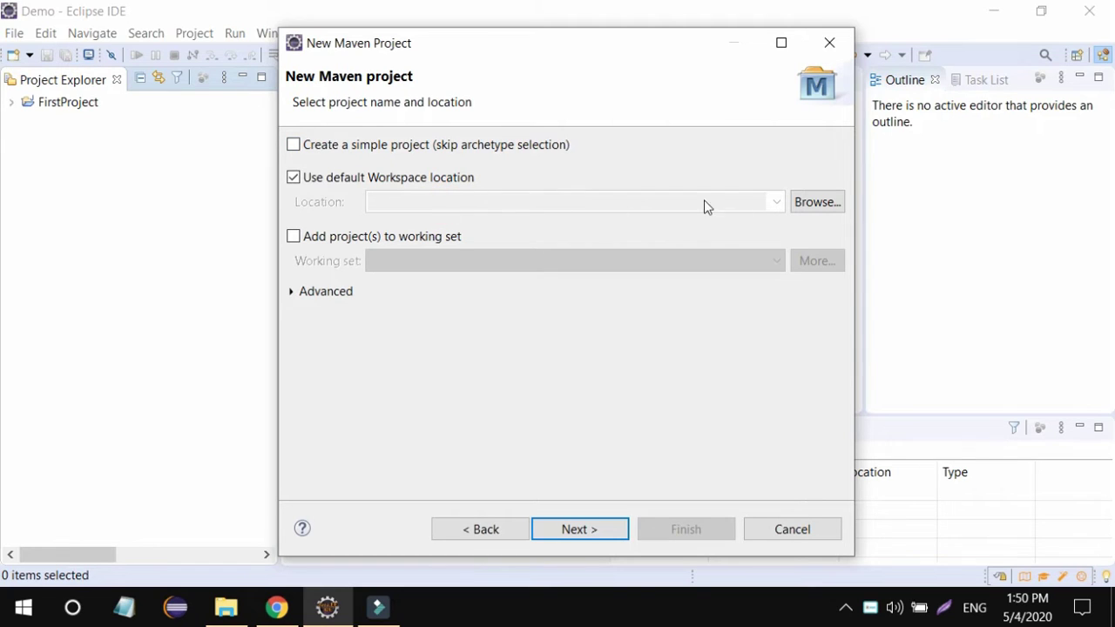
click(778, 206)
click(572, 528)
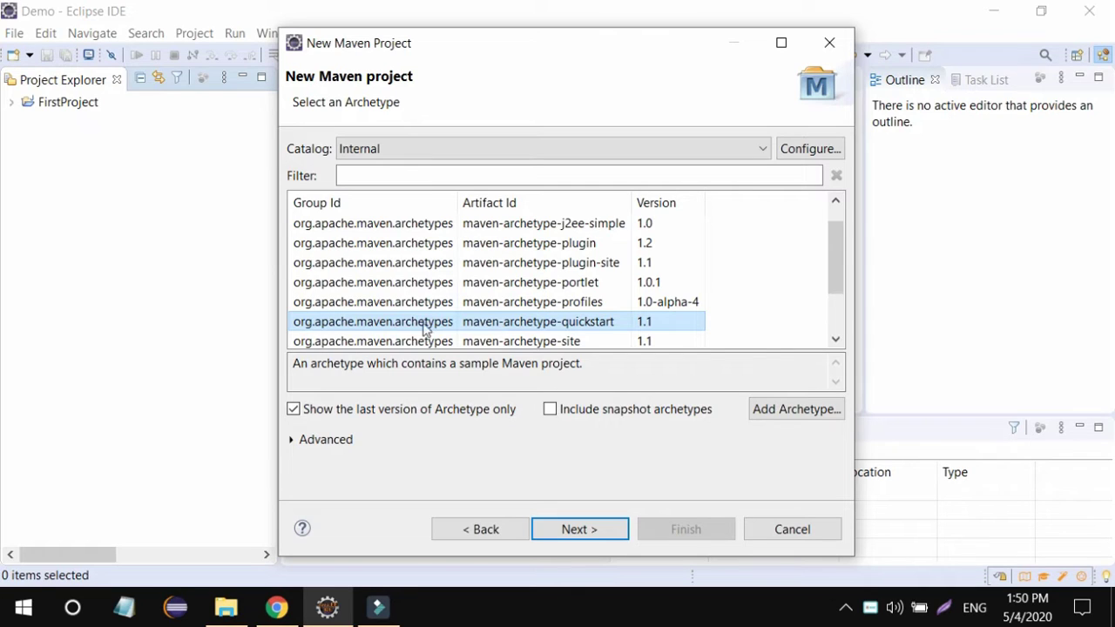
- Choose the maven-archetype-webapp archetype, version 1.0, for the project and proceed to its parameters
double_click(546, 321)
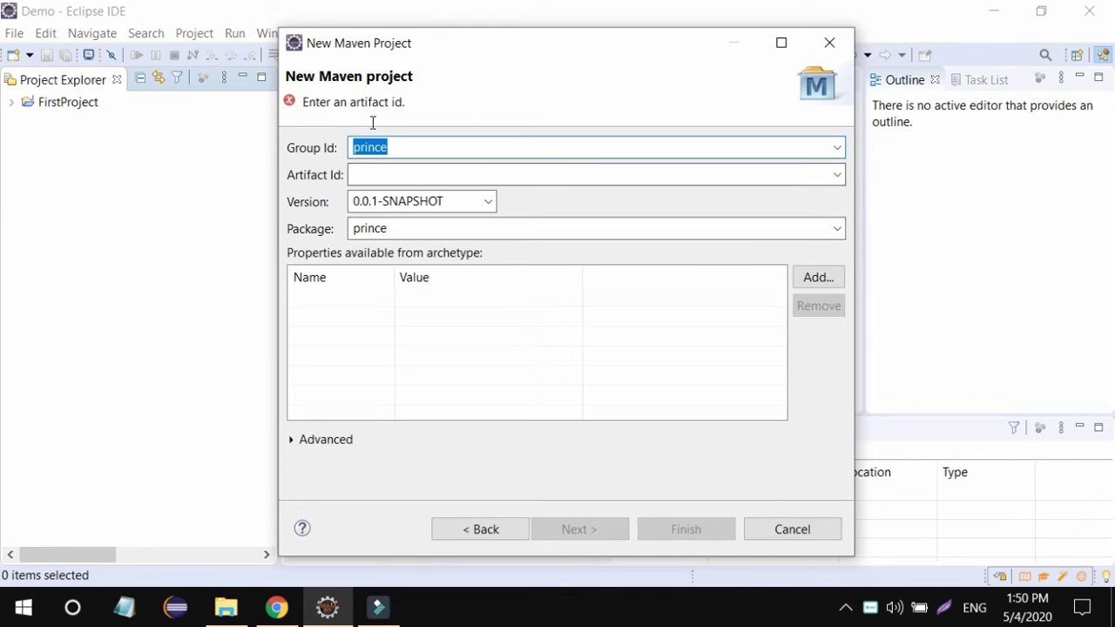
click(486, 529)
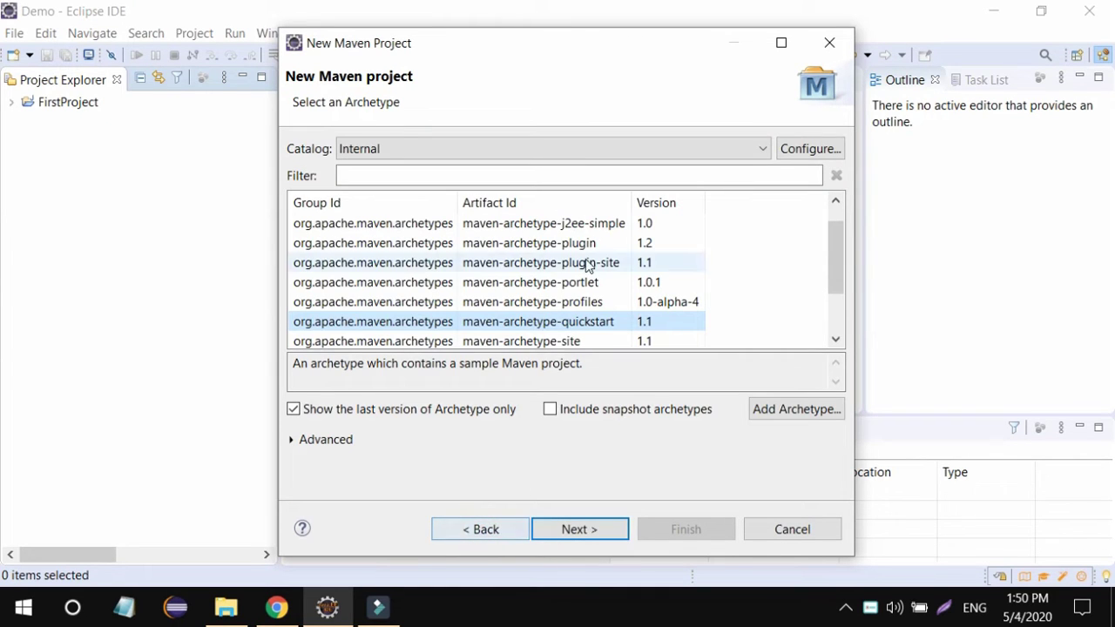
drag(837, 251, 837, 288)
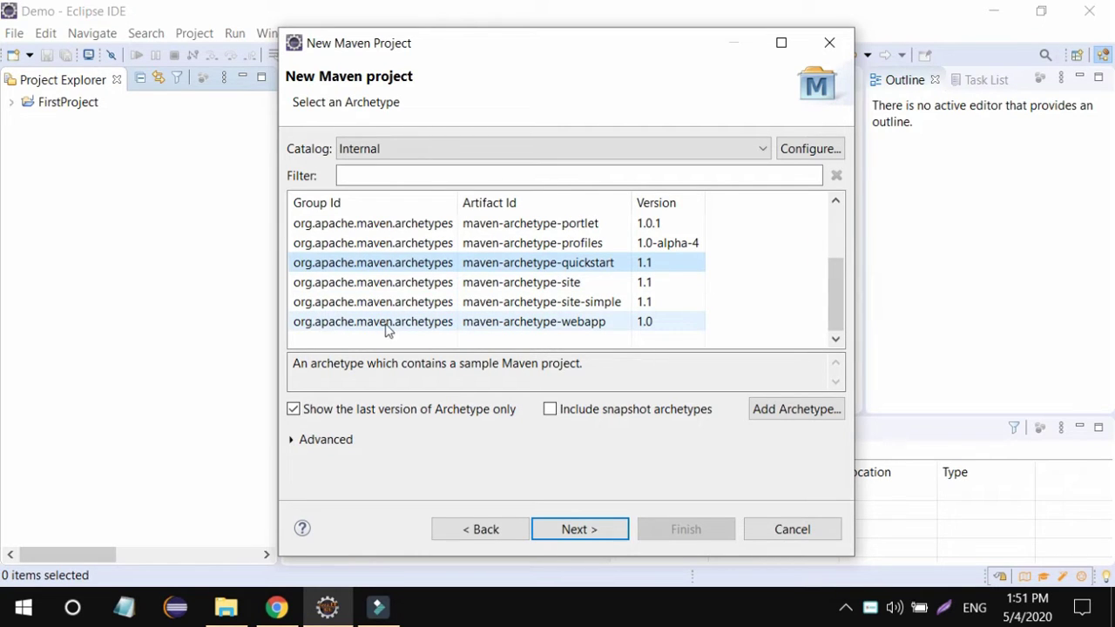
click(536, 323)
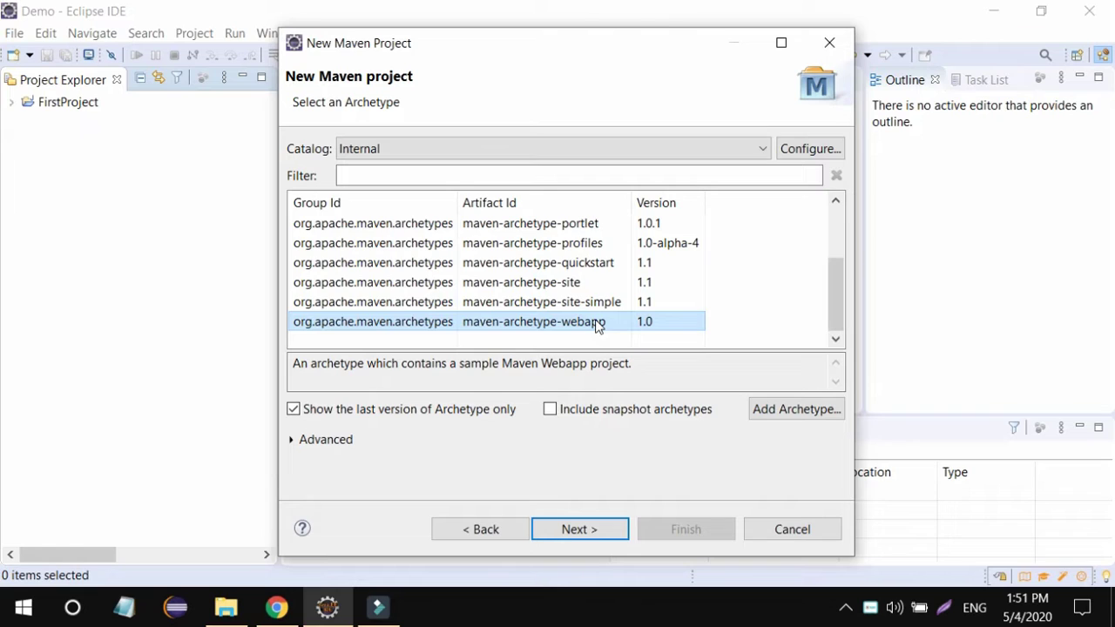
click(525, 262)
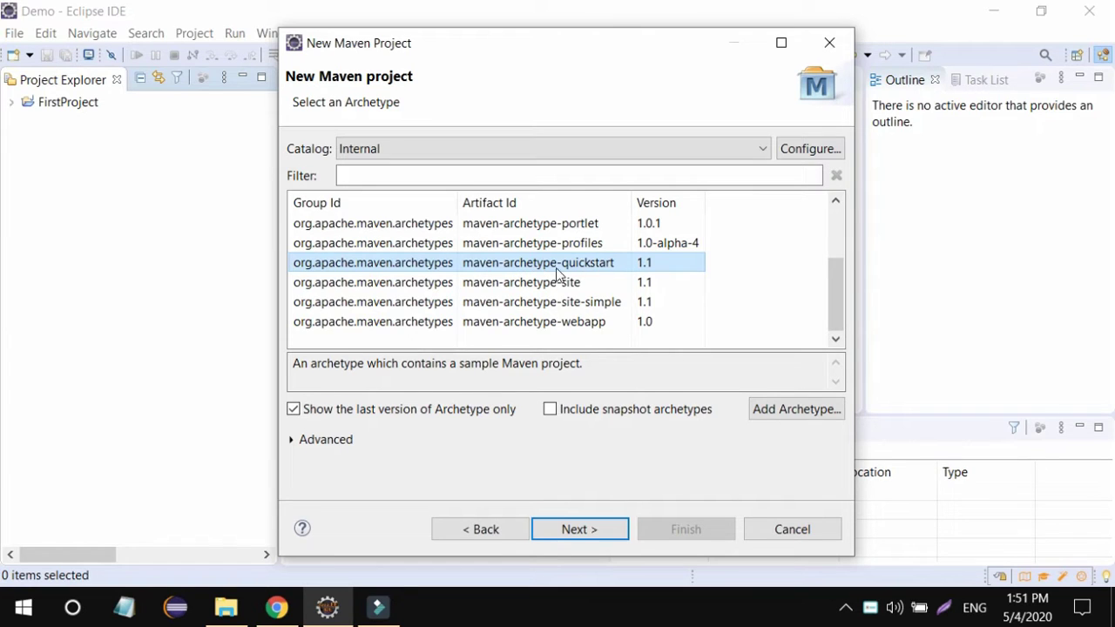
click(510, 327)
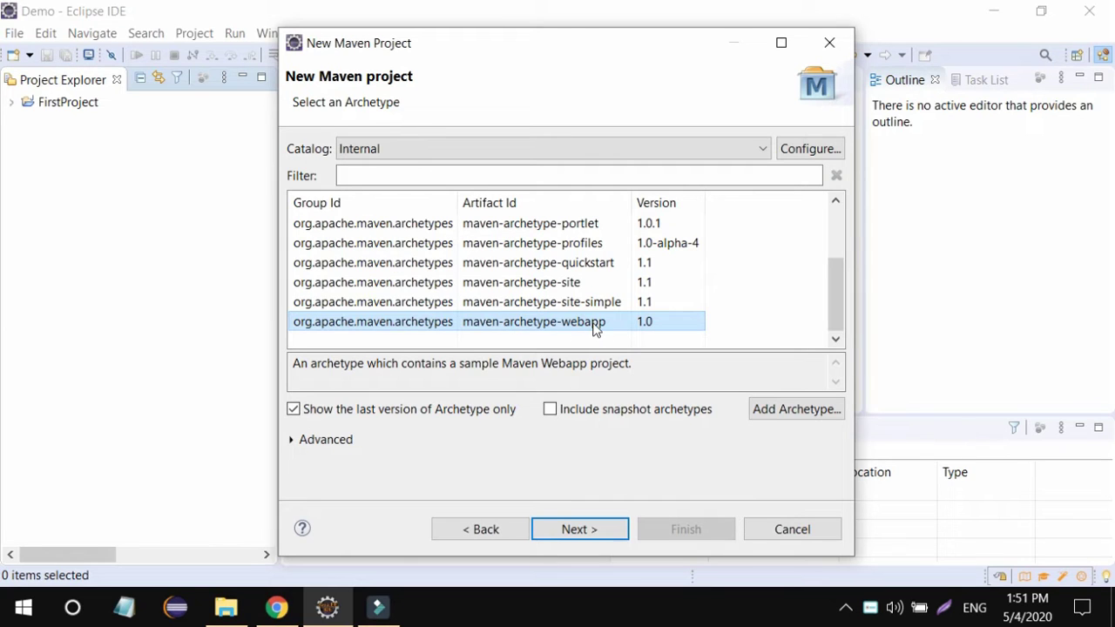
click(577, 528)
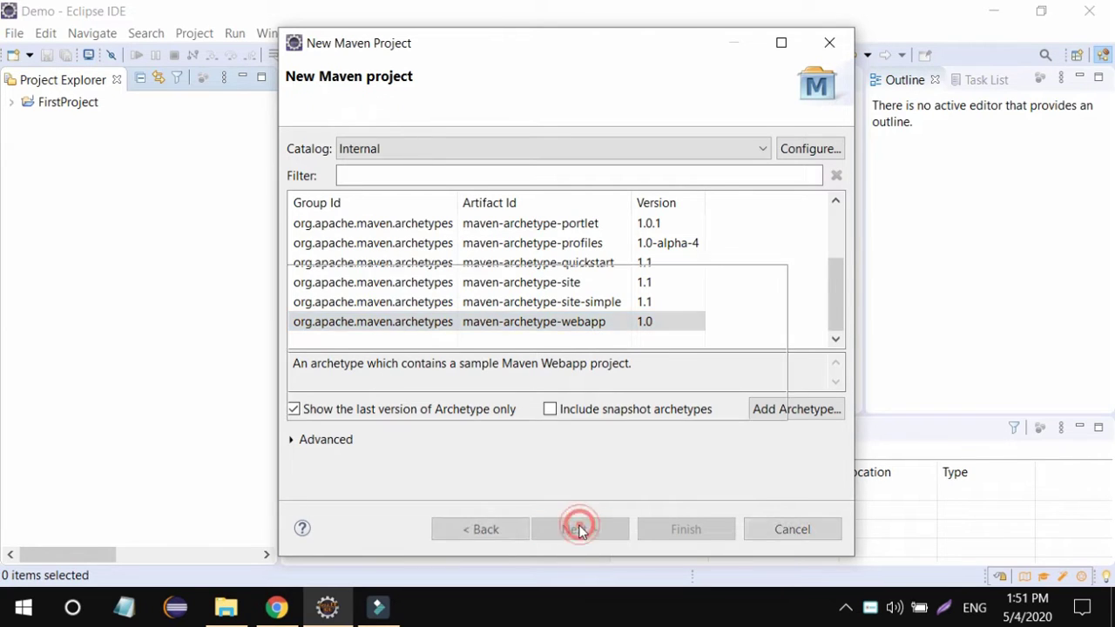
- Set the project's Group Id to Prince and its Artifact Id to MVCProjApp-1
double_click(383, 147)
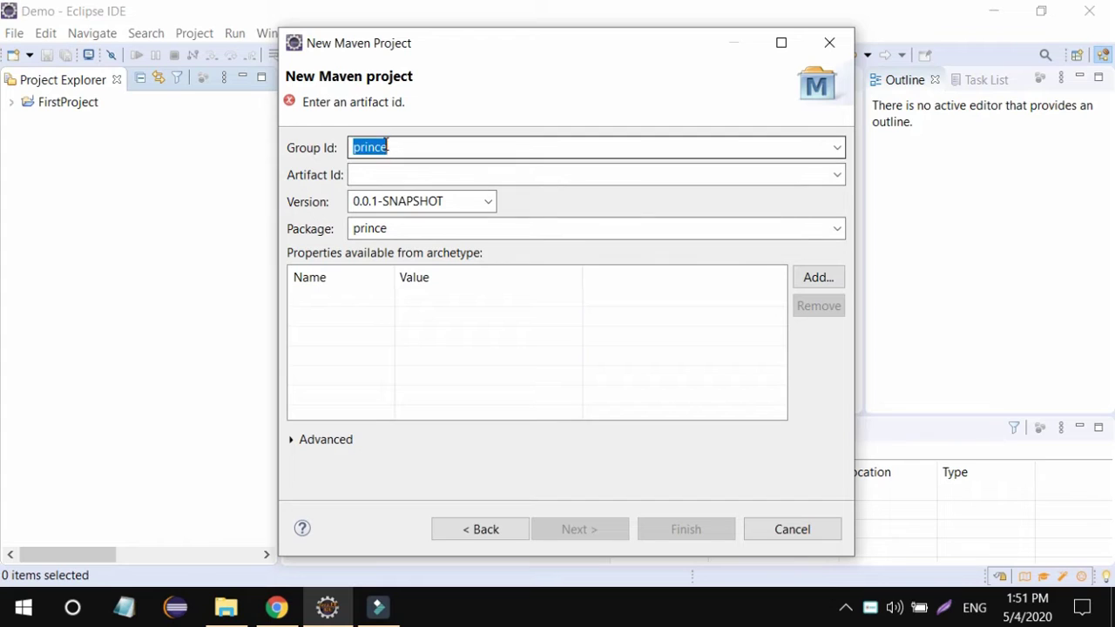
key(BackSpace)
text(Nit)
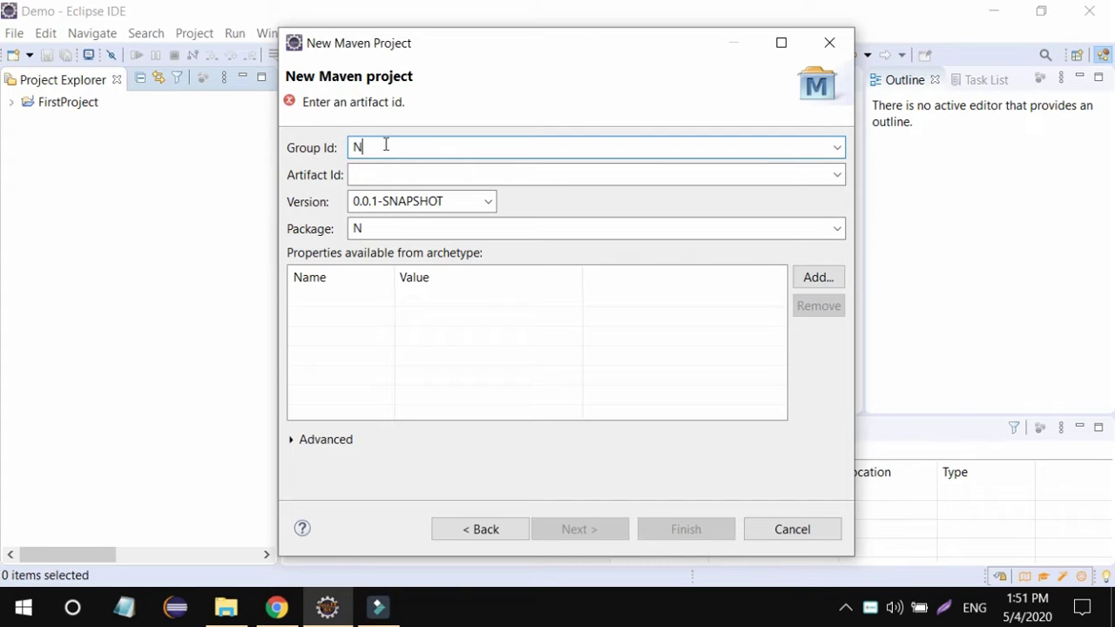
key(BackSpace)
key(BackSpace)
key(BackSpace)
text(Prince)
click(384, 169)
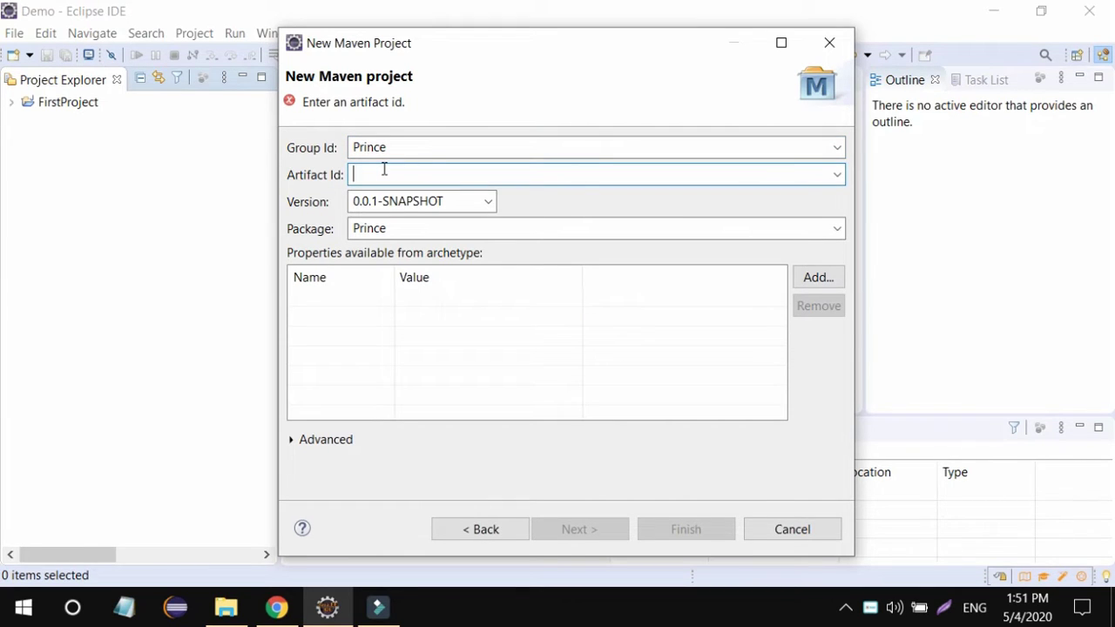
text(MVCProjApp-1)
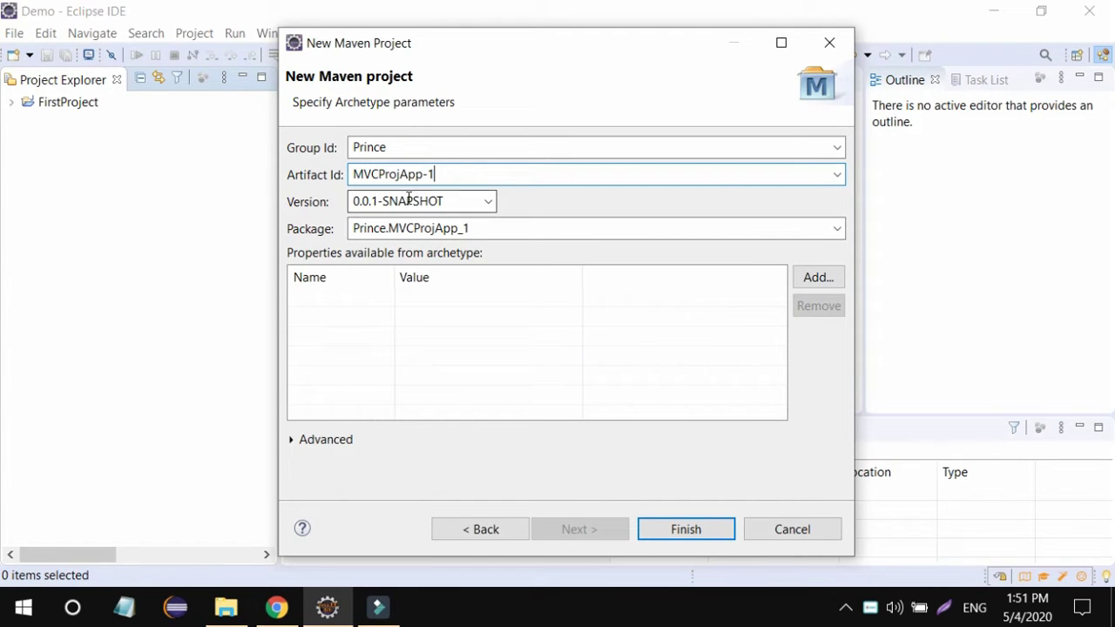
- Clear the package name and finish creating the Maven project
click(466, 225)
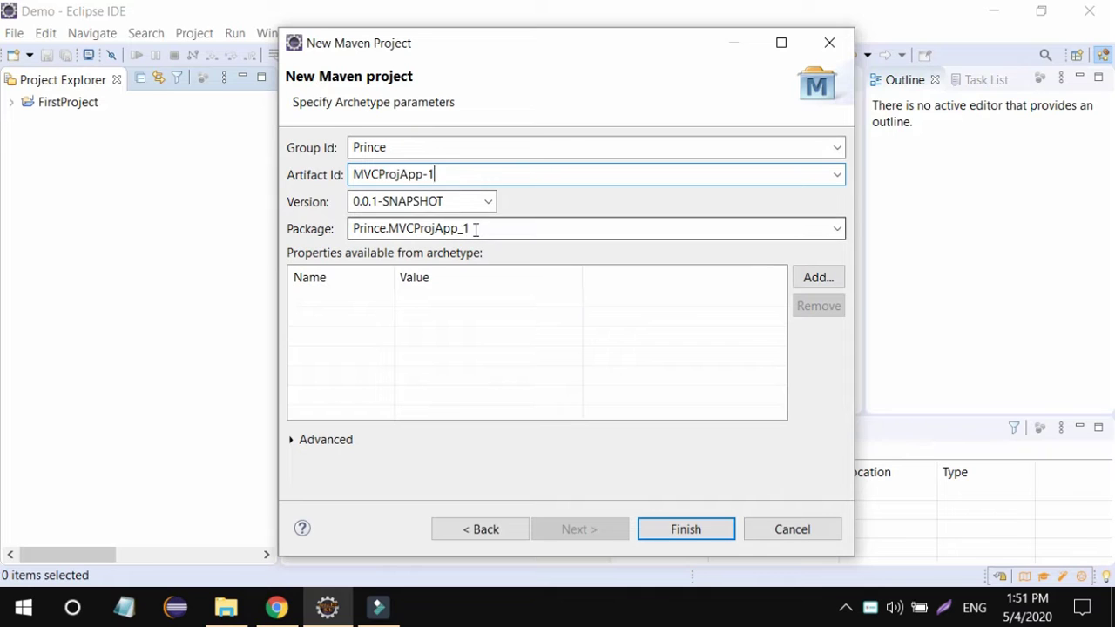
double_click(473, 225)
key(BackSpace)
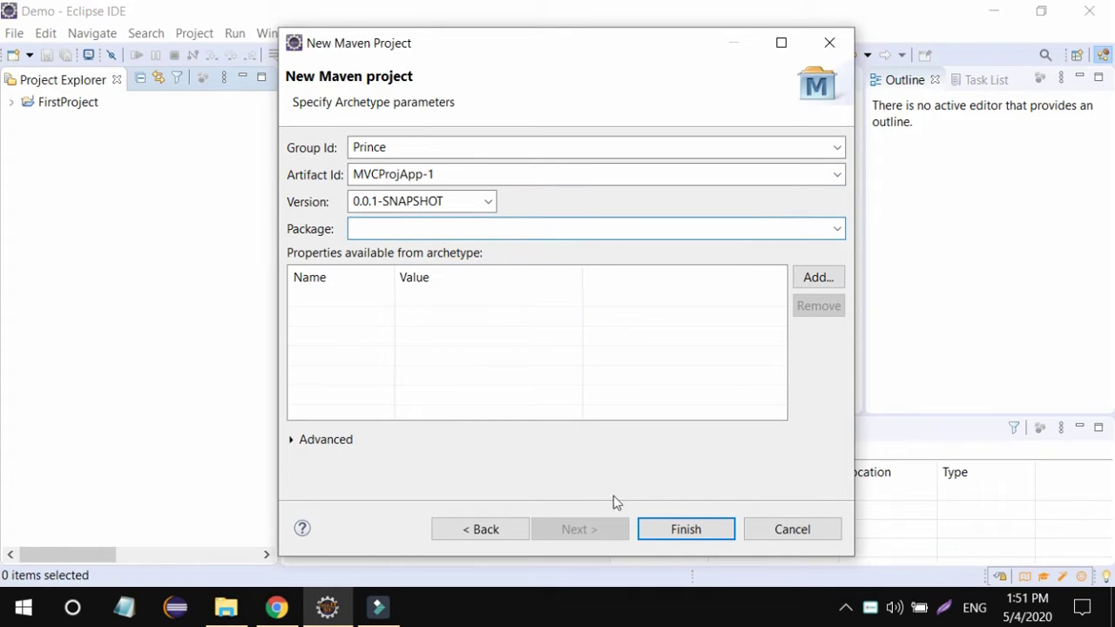
click(685, 530)
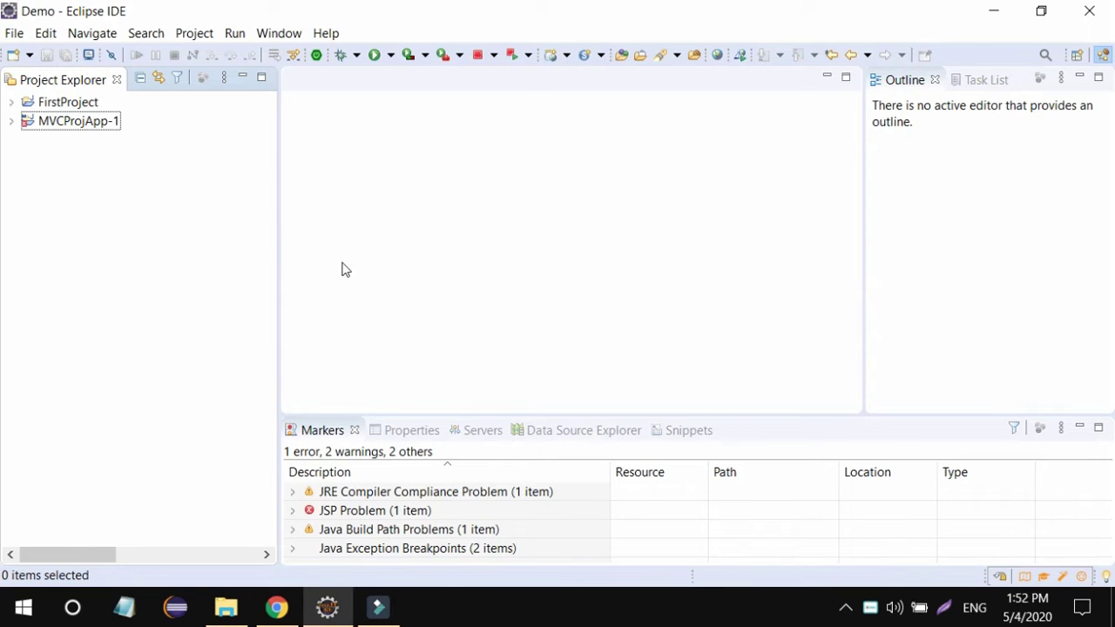
- Mark JRE System Library and Maven Dependencies as exported in MVCProjApp-1's build path order and apply the changes
click(12, 122)
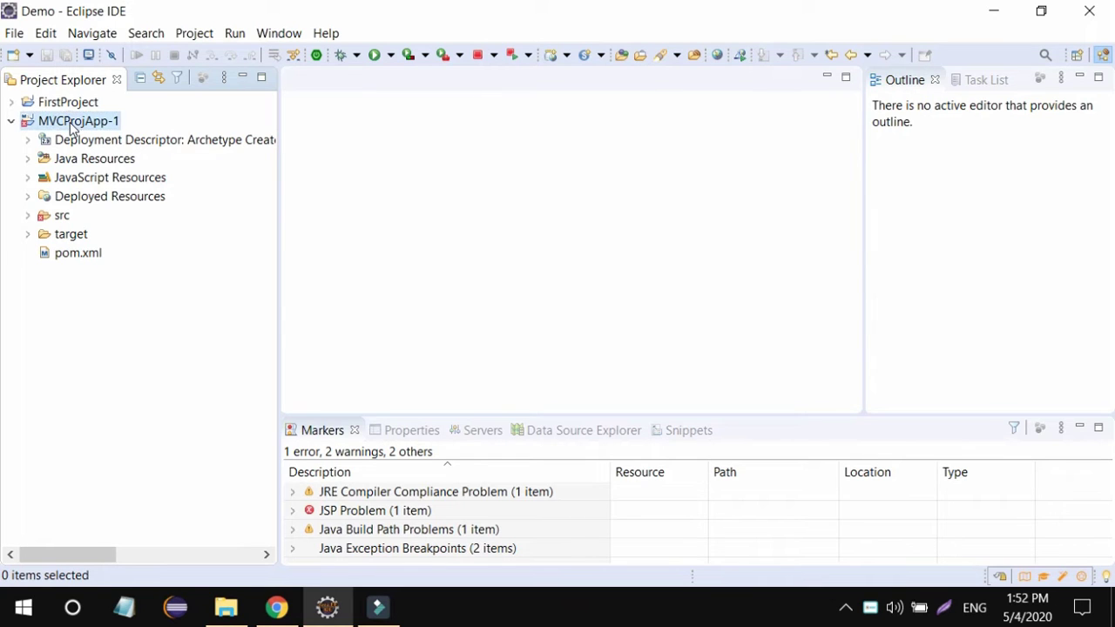
right_click(72, 126)
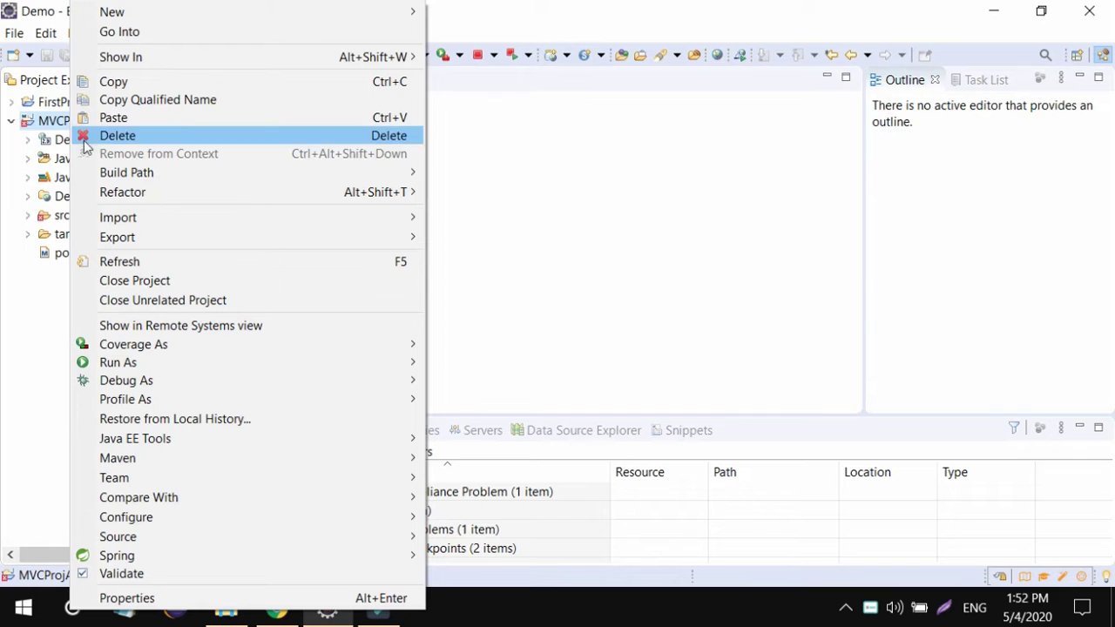
mouse_move(168, 176)
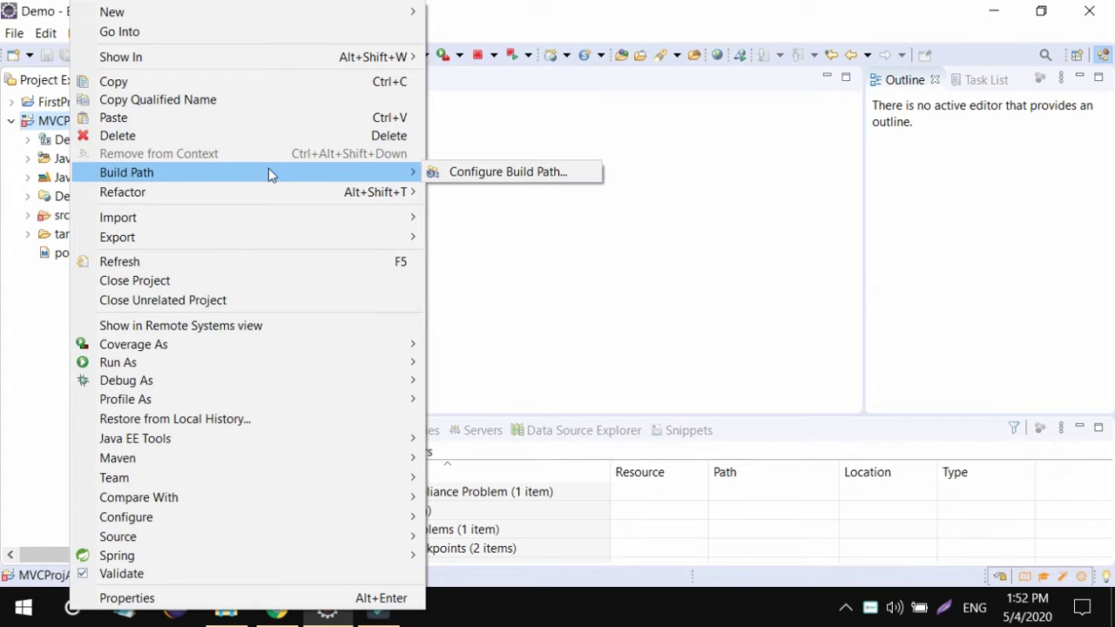
click(510, 172)
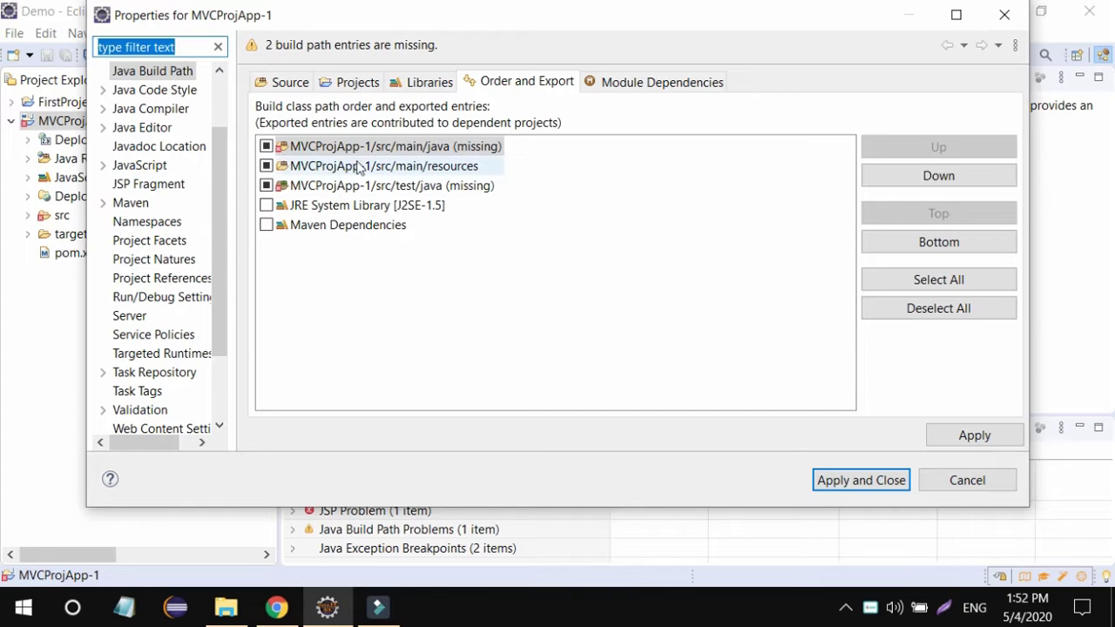
click(513, 82)
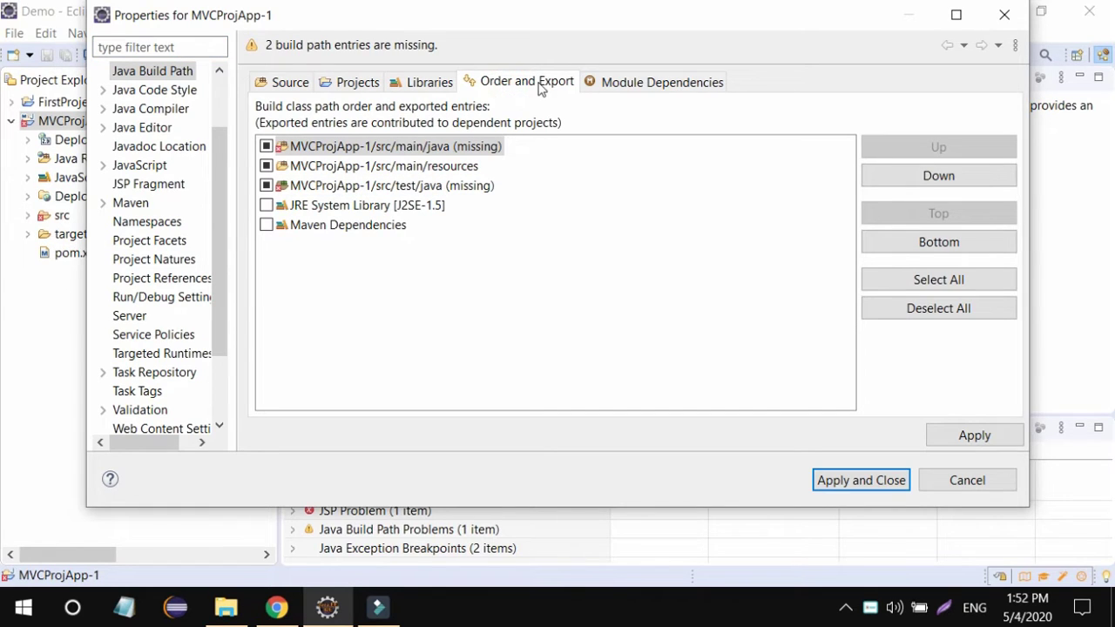
click(266, 204)
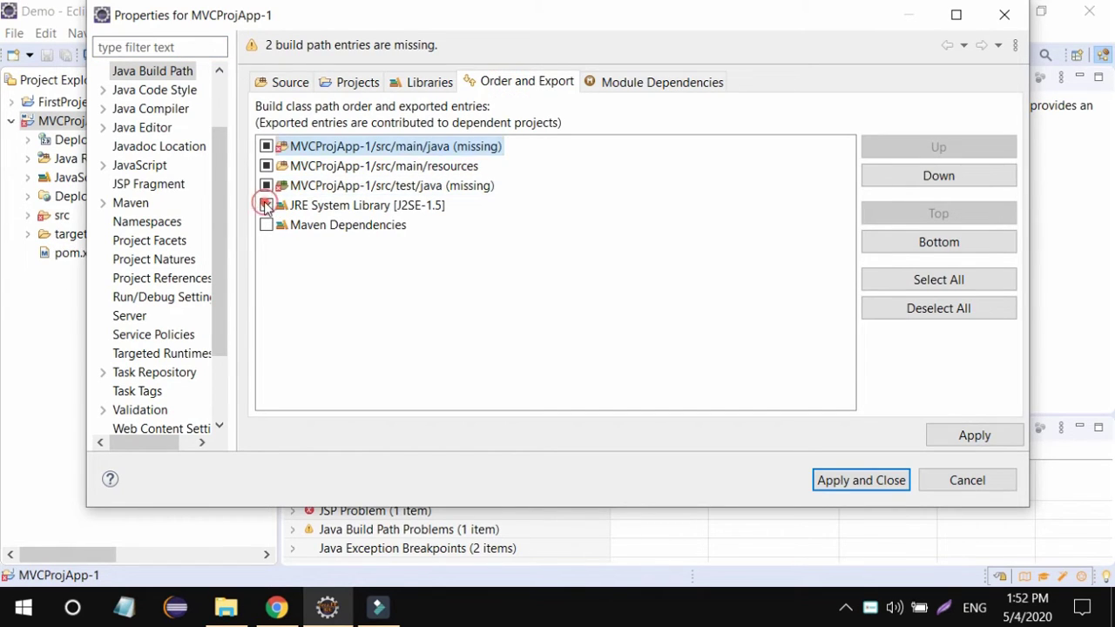
click(266, 224)
click(976, 434)
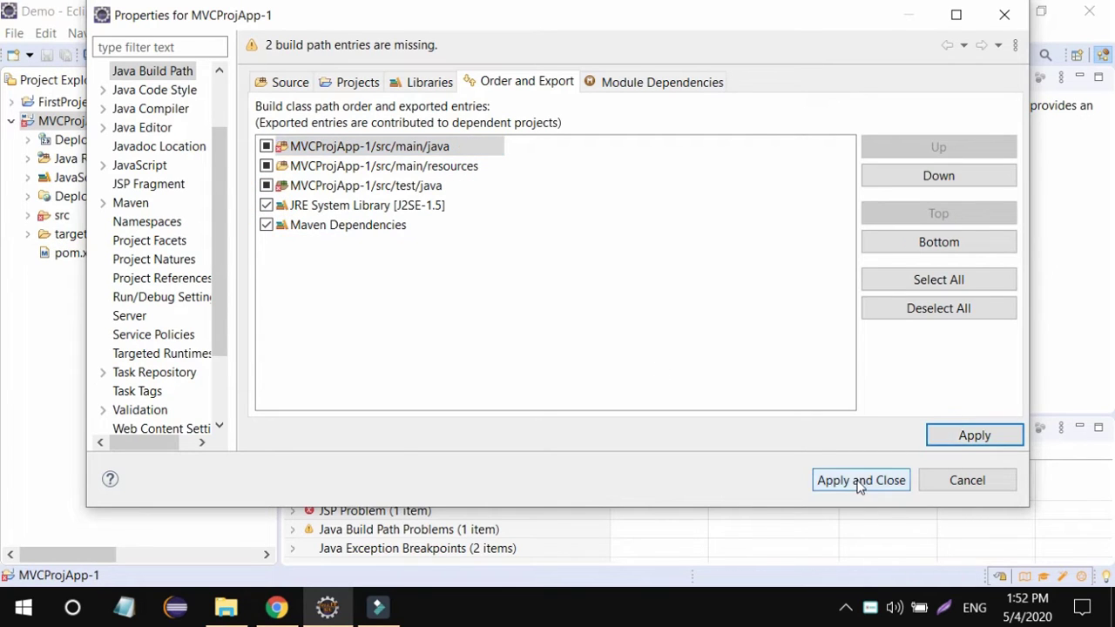
click(858, 480)
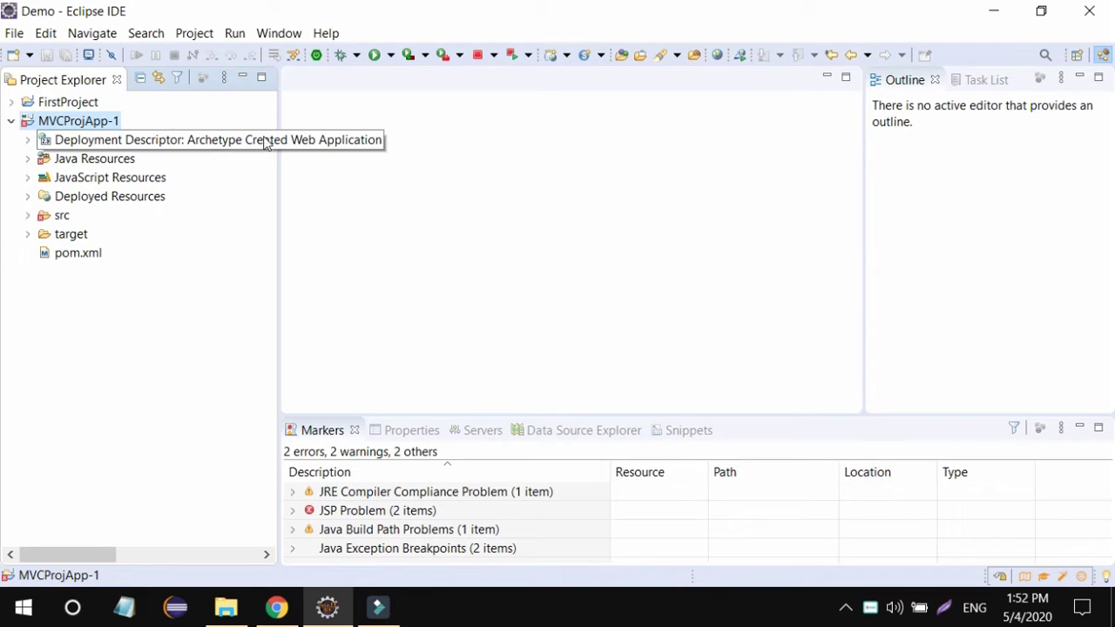
- Add the JRE System Library to MVCProjApp-1's build path using the workspace default JRE (jdk-12.0.1)
right_click(63, 125)
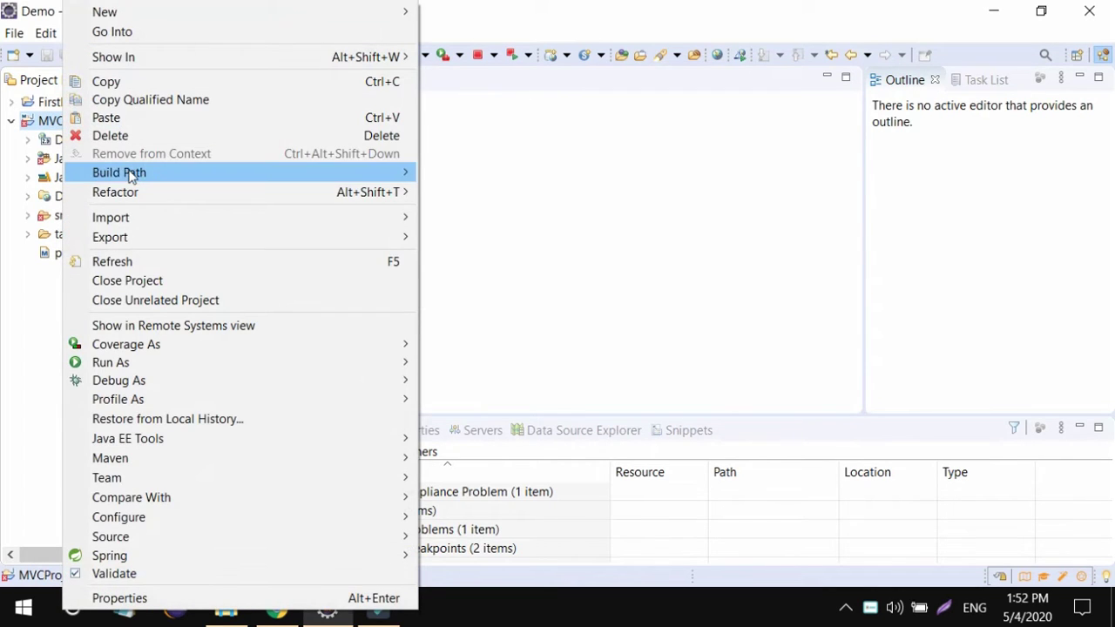
mouse_move(174, 178)
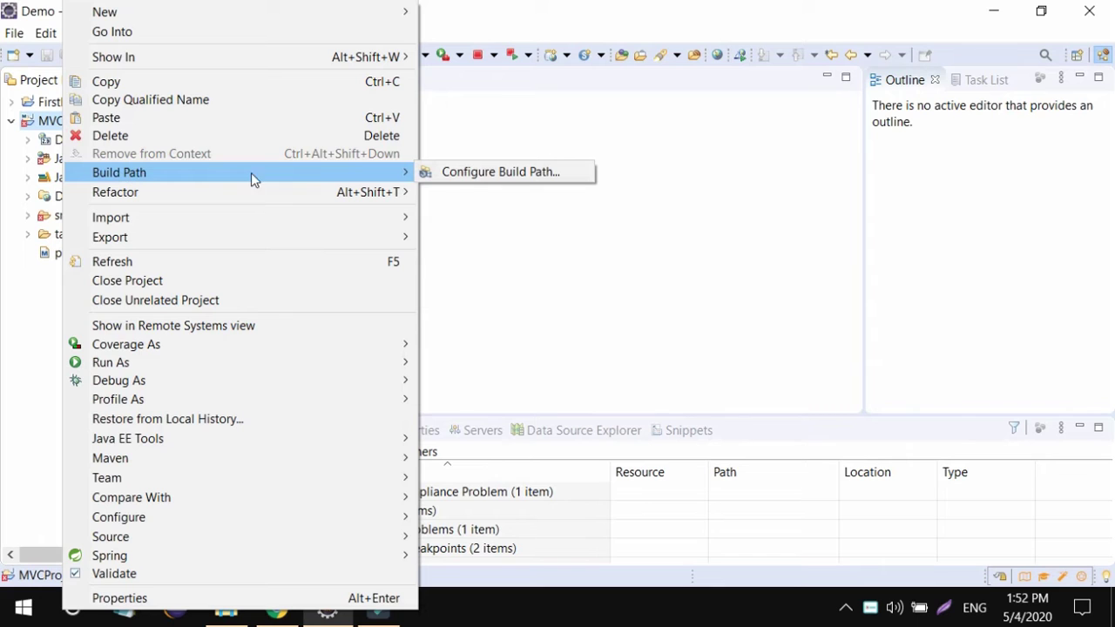
click(480, 175)
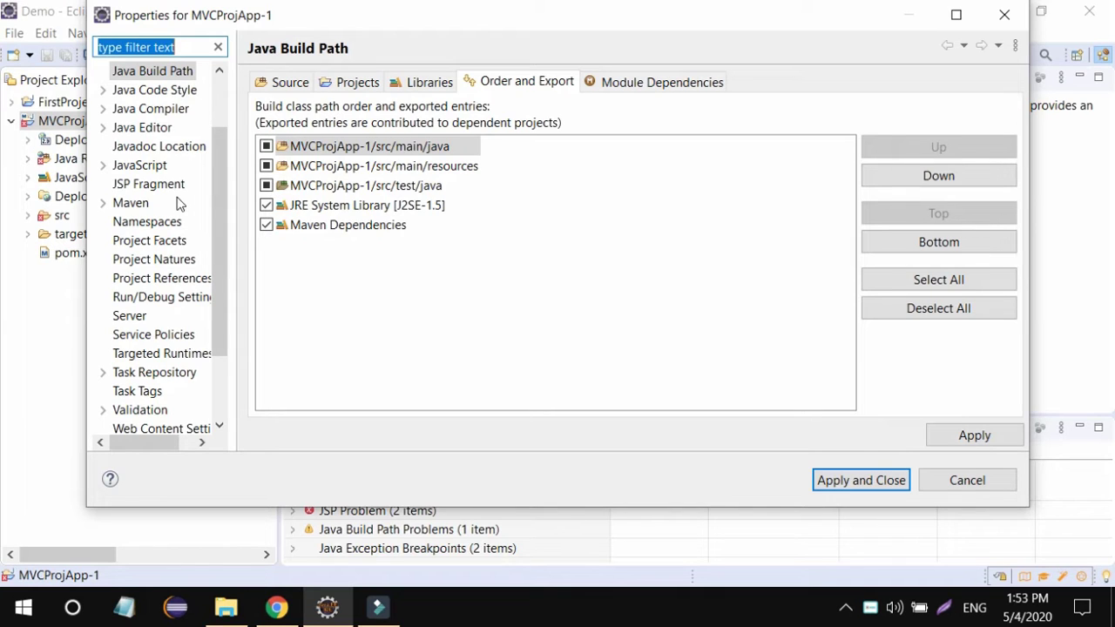
click(425, 83)
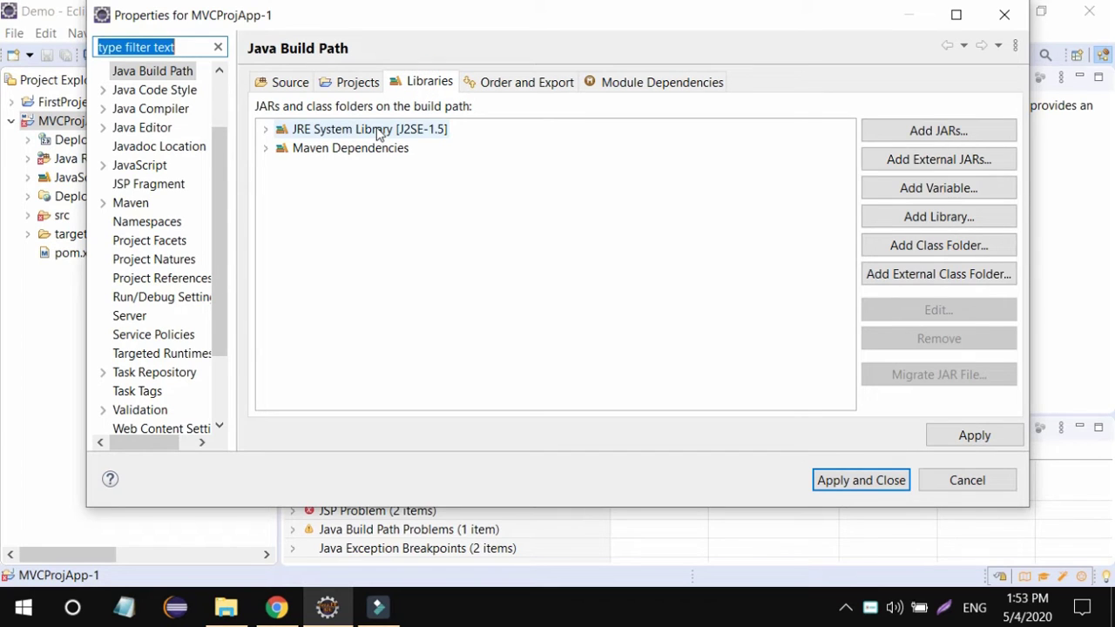
click(409, 132)
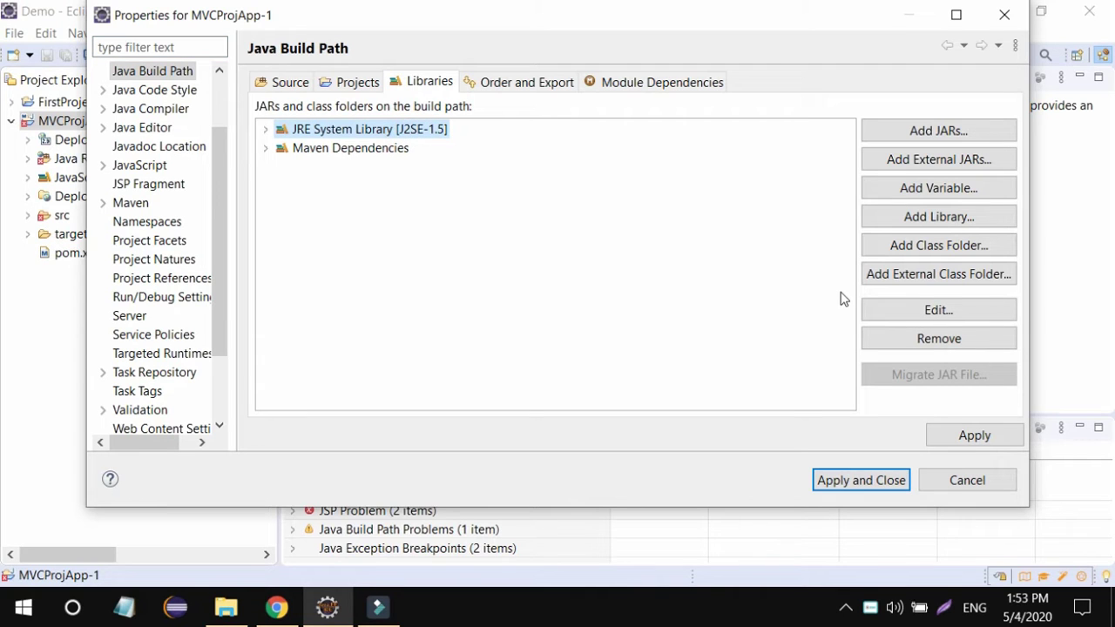
click(939, 216)
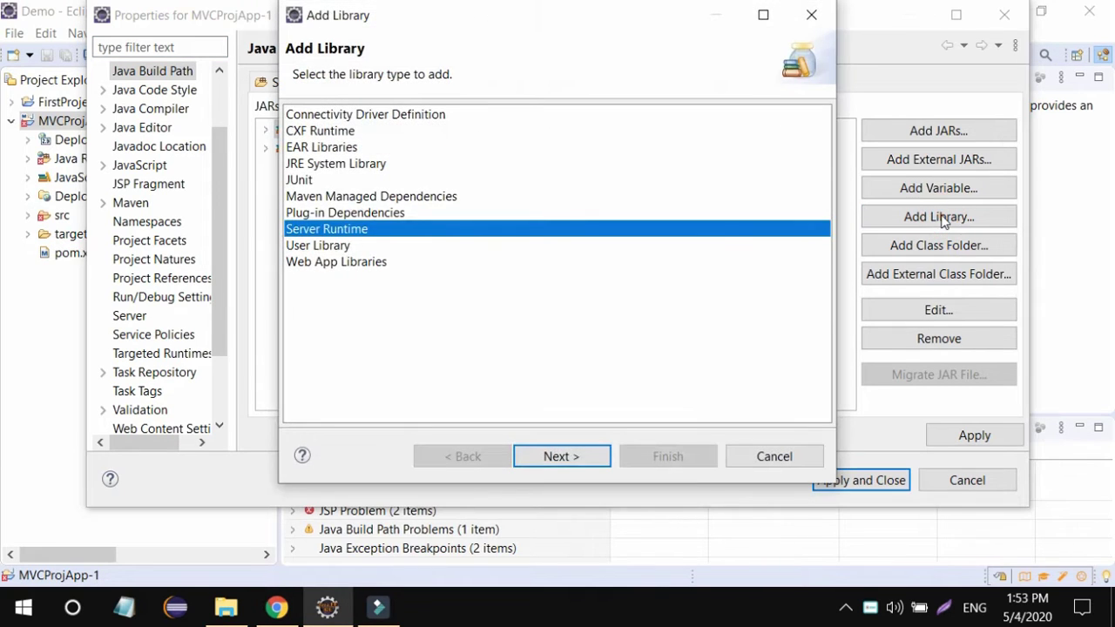
click(372, 166)
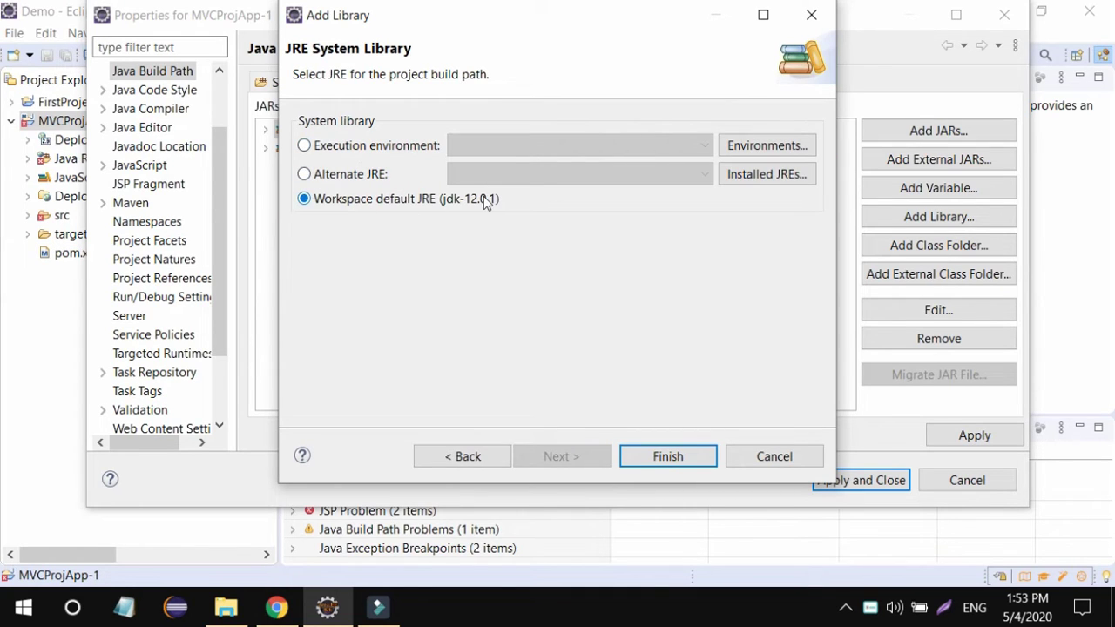
click(667, 456)
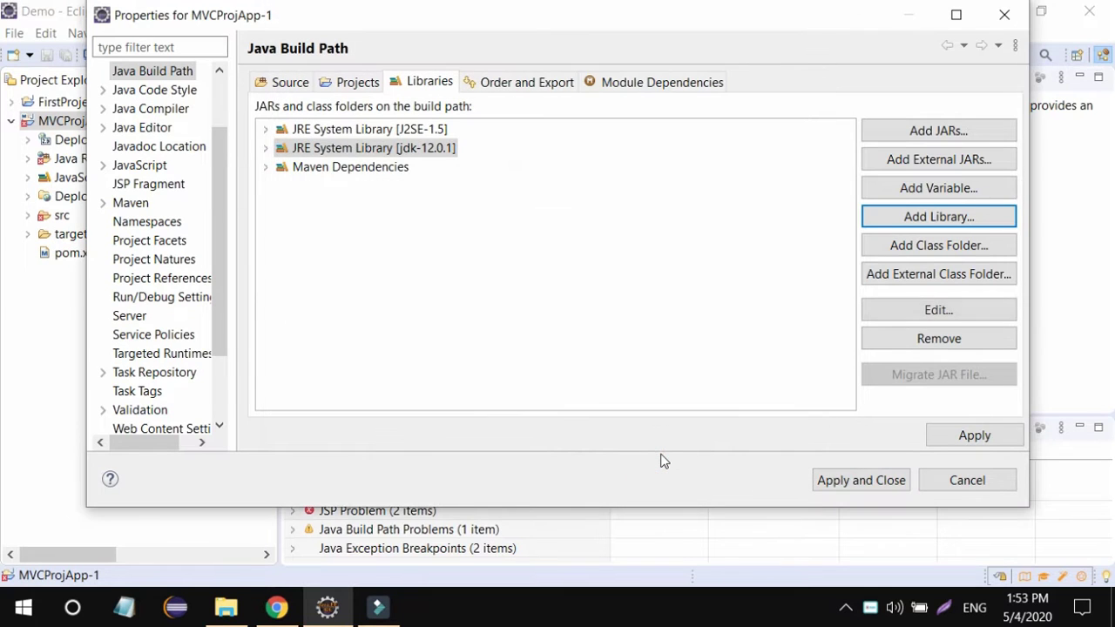
- Add the Apache Tomcat v9.0 server runtime library to MVCProjApp-1's build path and apply the changes
click(266, 166)
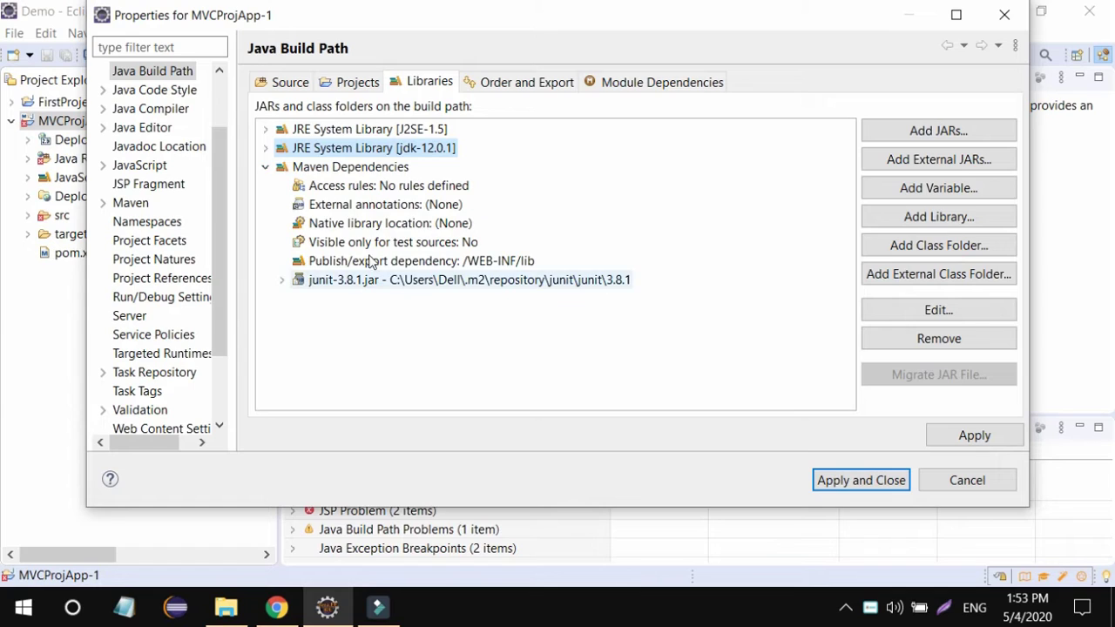
click(266, 167)
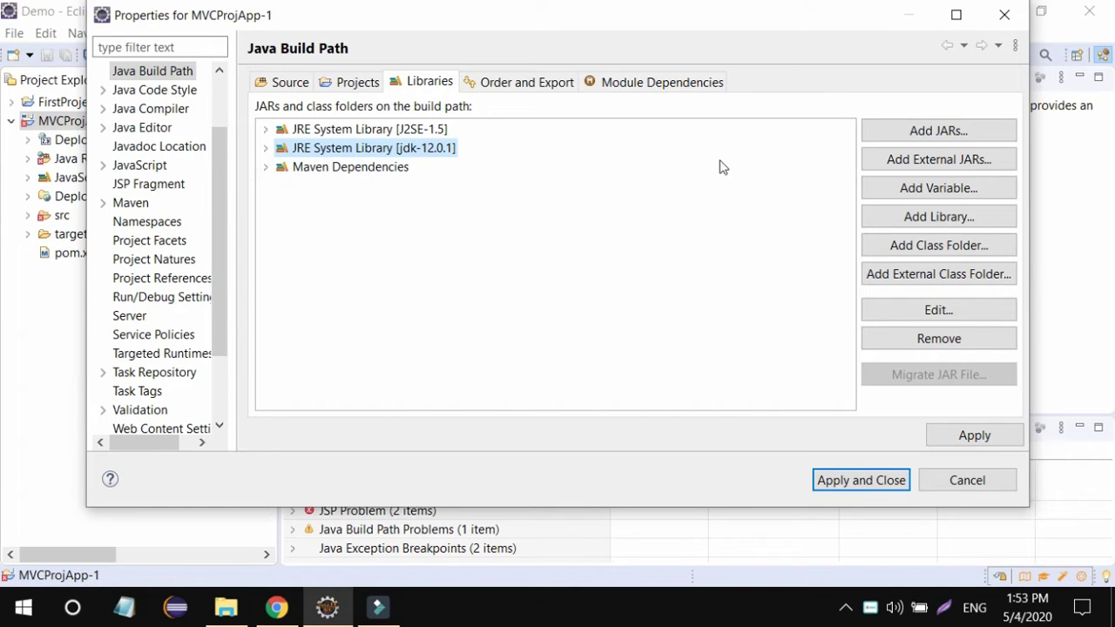
click(923, 218)
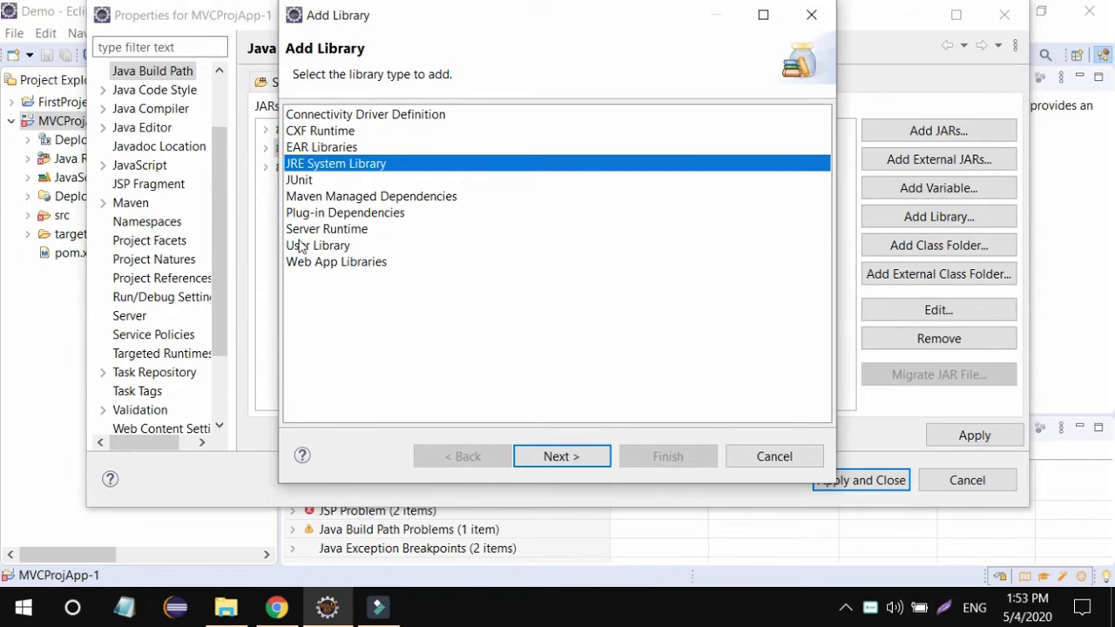
double_click(313, 229)
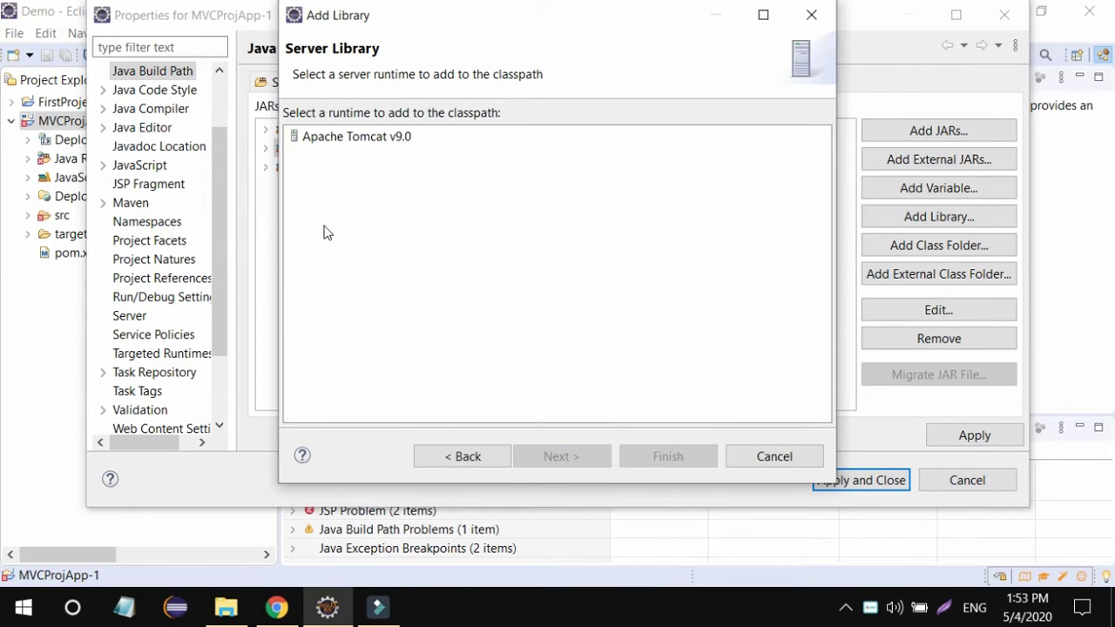
click(353, 137)
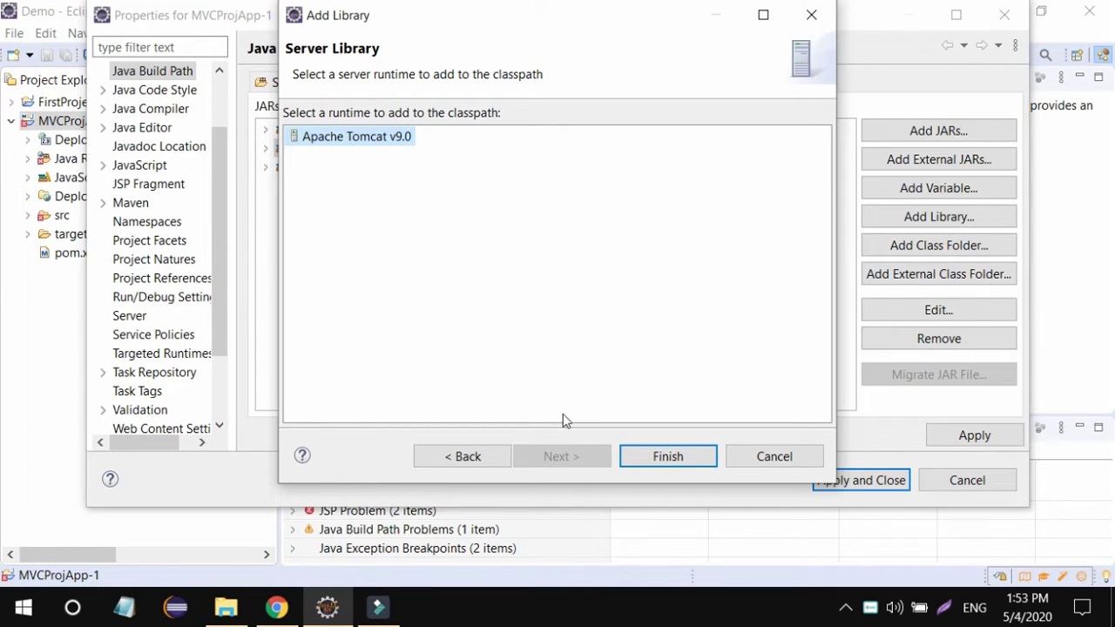
click(646, 456)
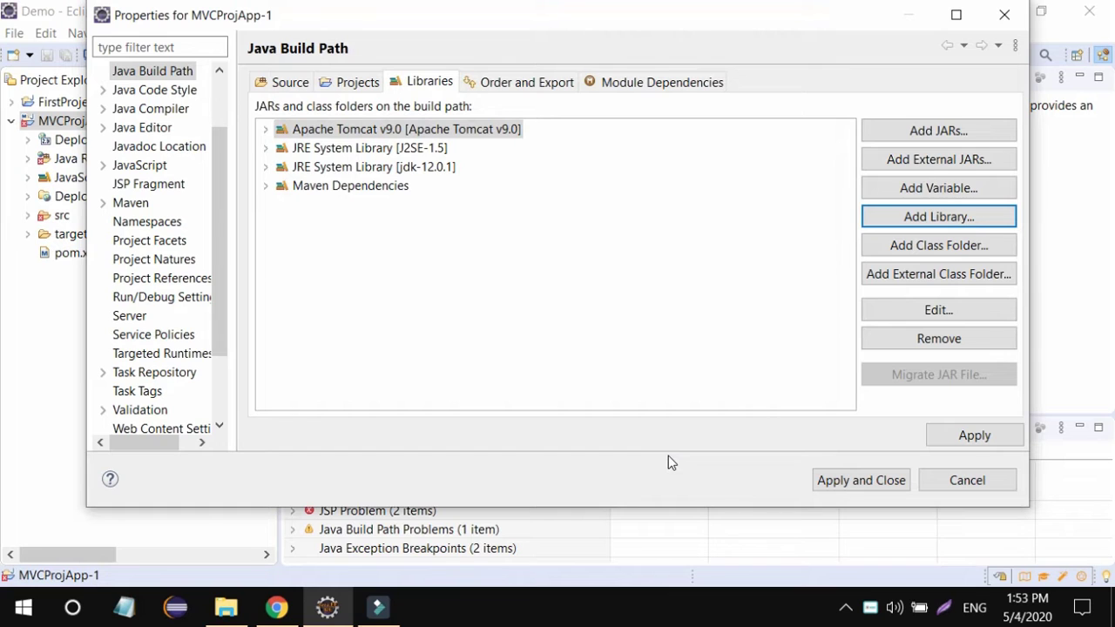
click(965, 435)
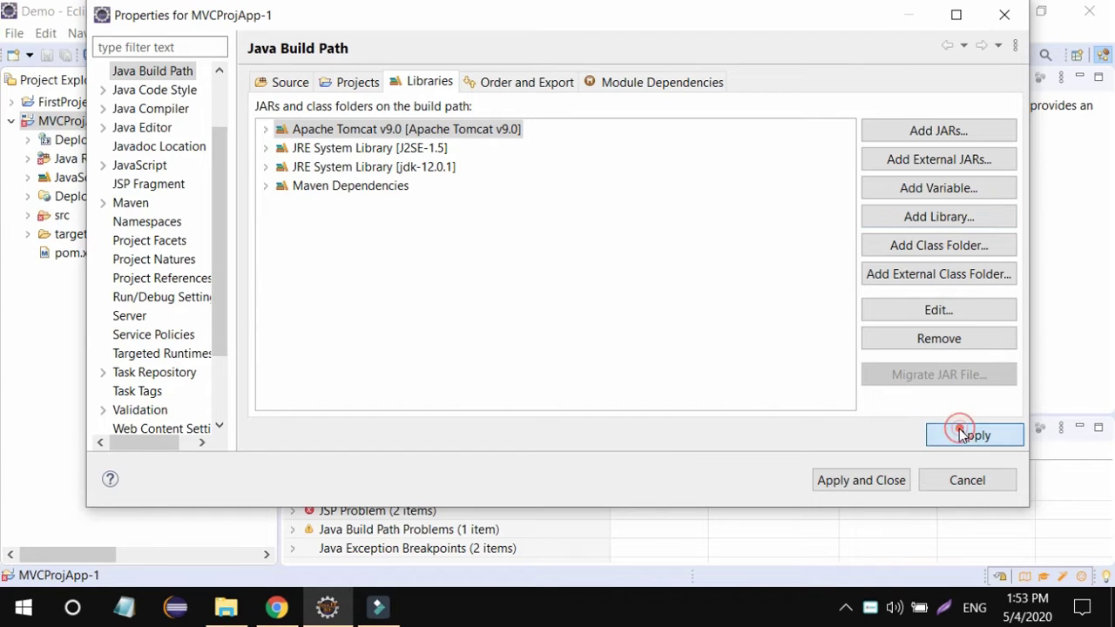
click(852, 477)
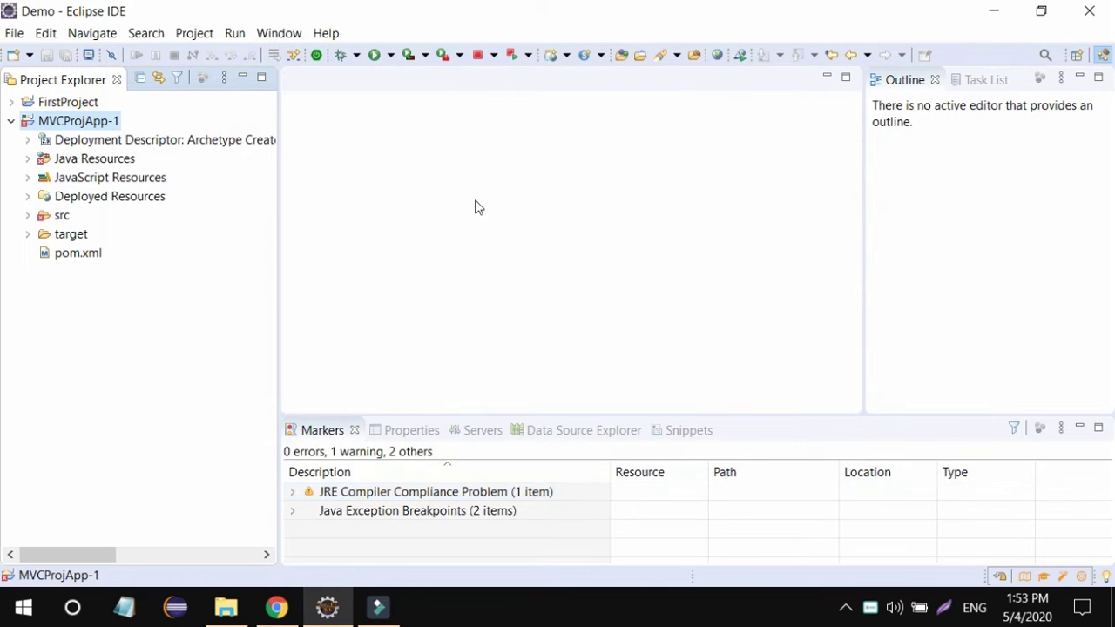
right_click(85, 125)
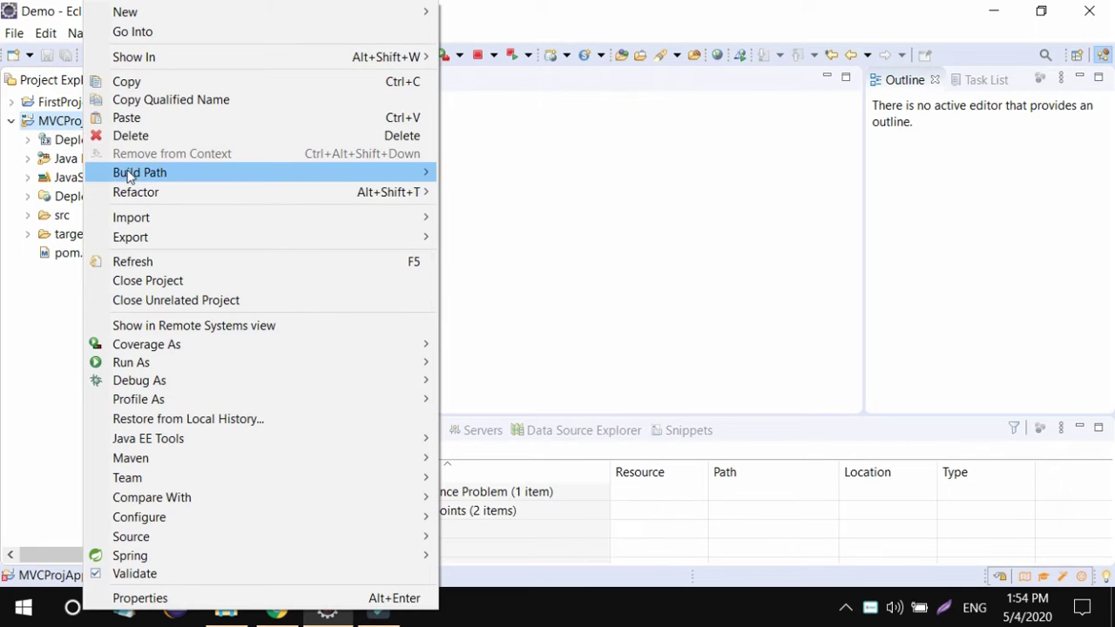
mouse_move(146, 174)
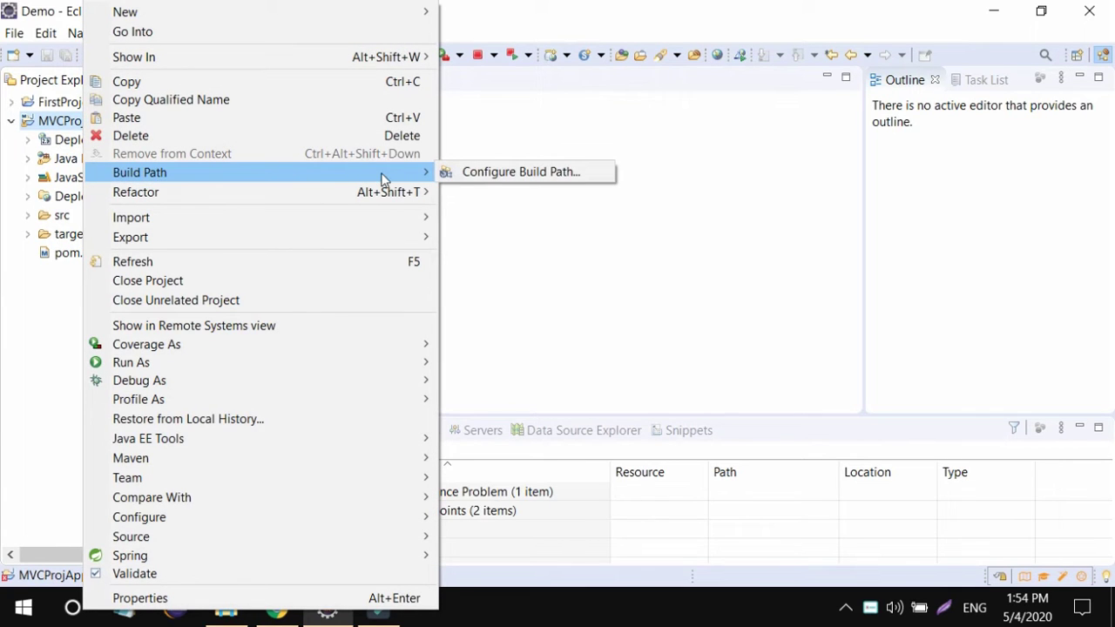
click(528, 239)
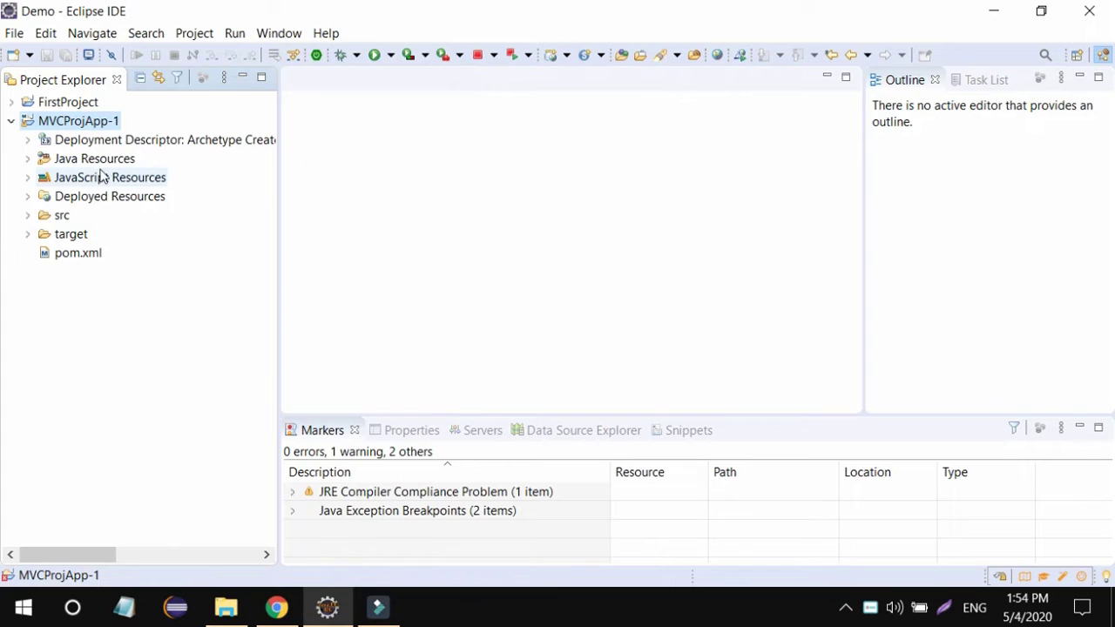
- Expand MVCProjApp-1's Java Resources, JavaScript Resources and Libraries to examine the libraries on the build path
click(28, 160)
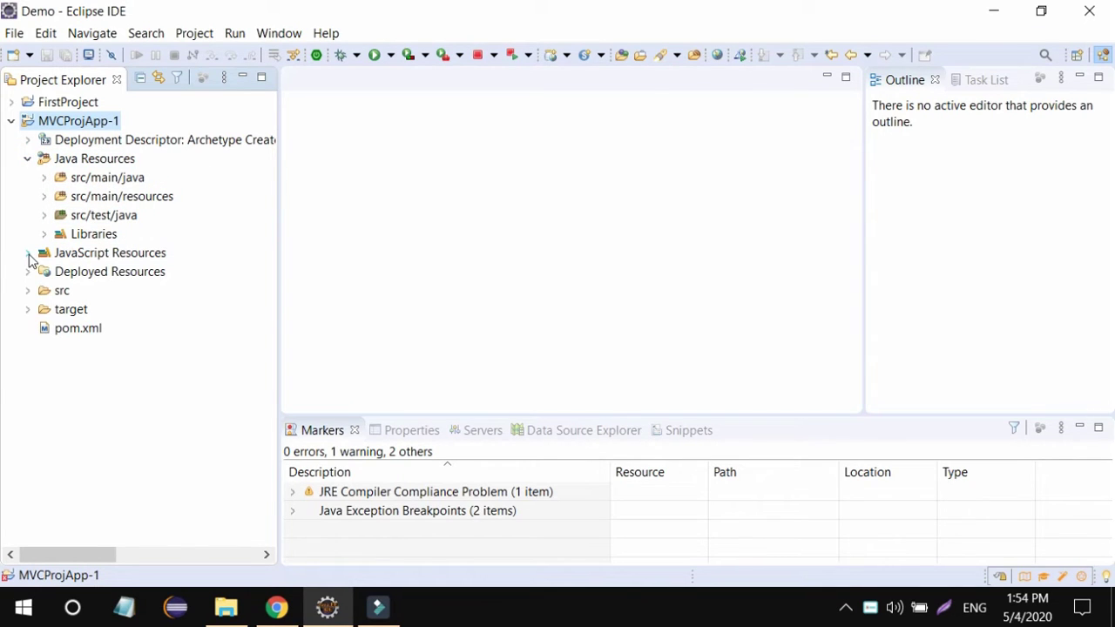
click(28, 254)
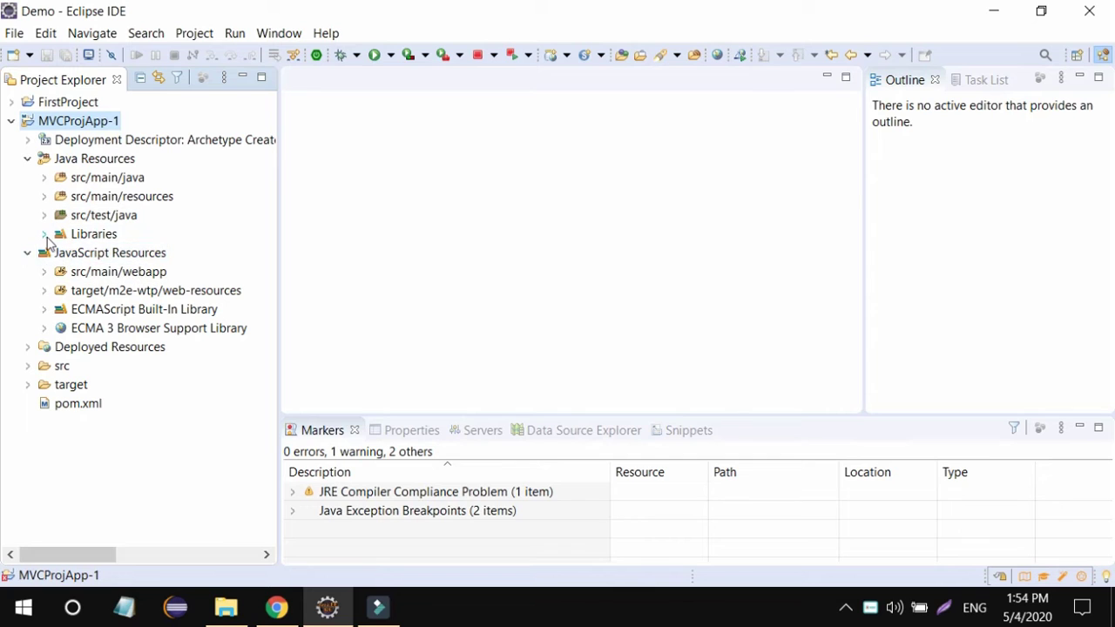
click(45, 235)
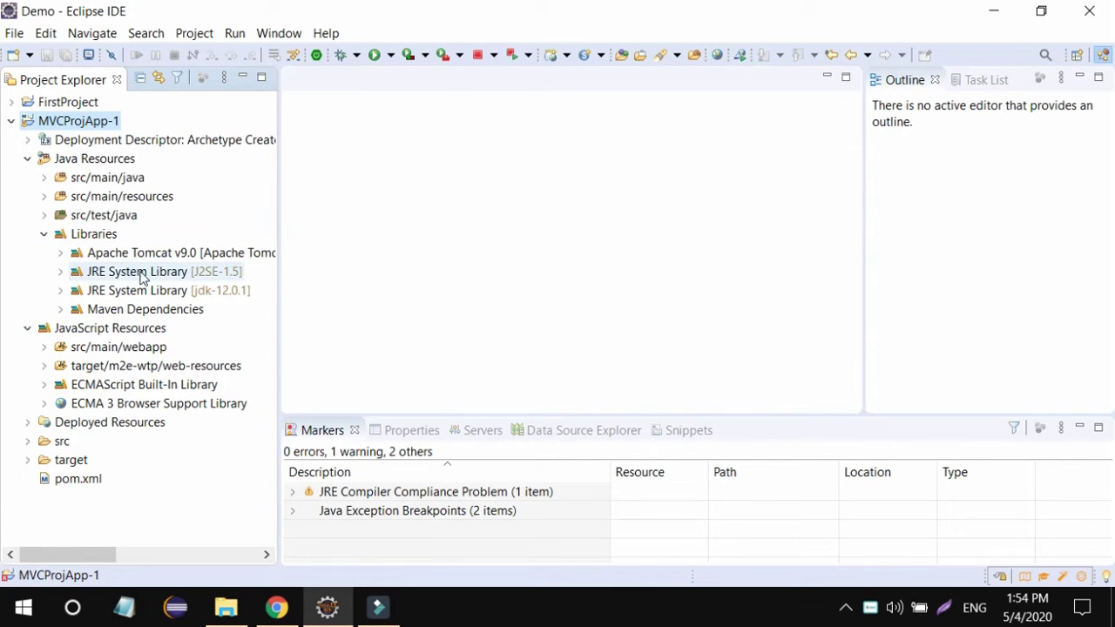
- Try to delete the J2SE-1.5 JRE System Library from MVCProjApp-1's Libraries
click(199, 275)
right_click(199, 277)
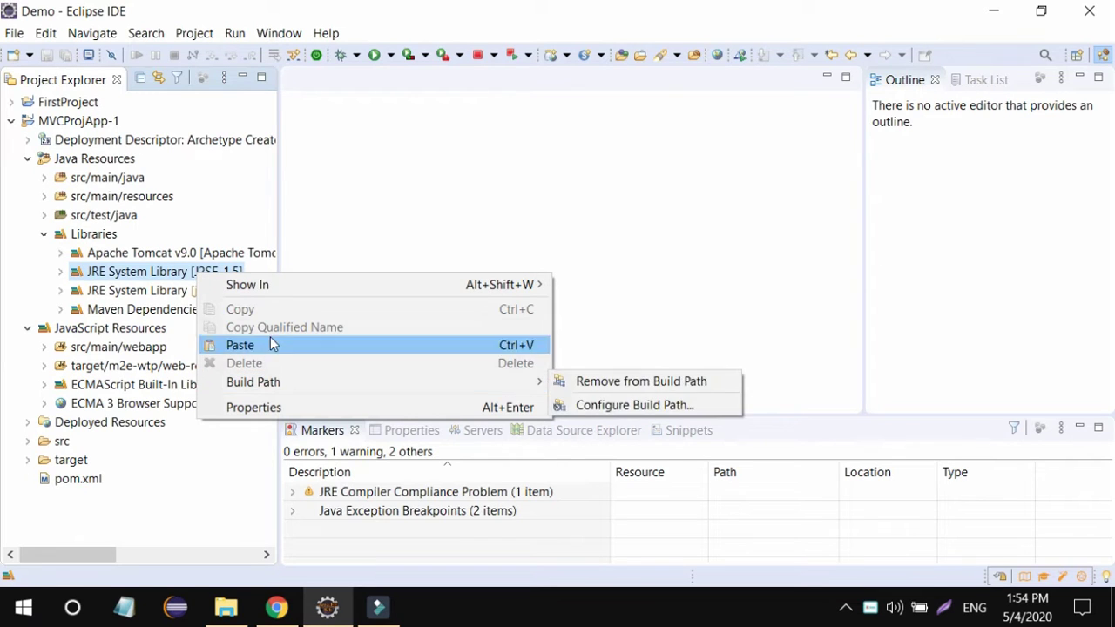
click(260, 364)
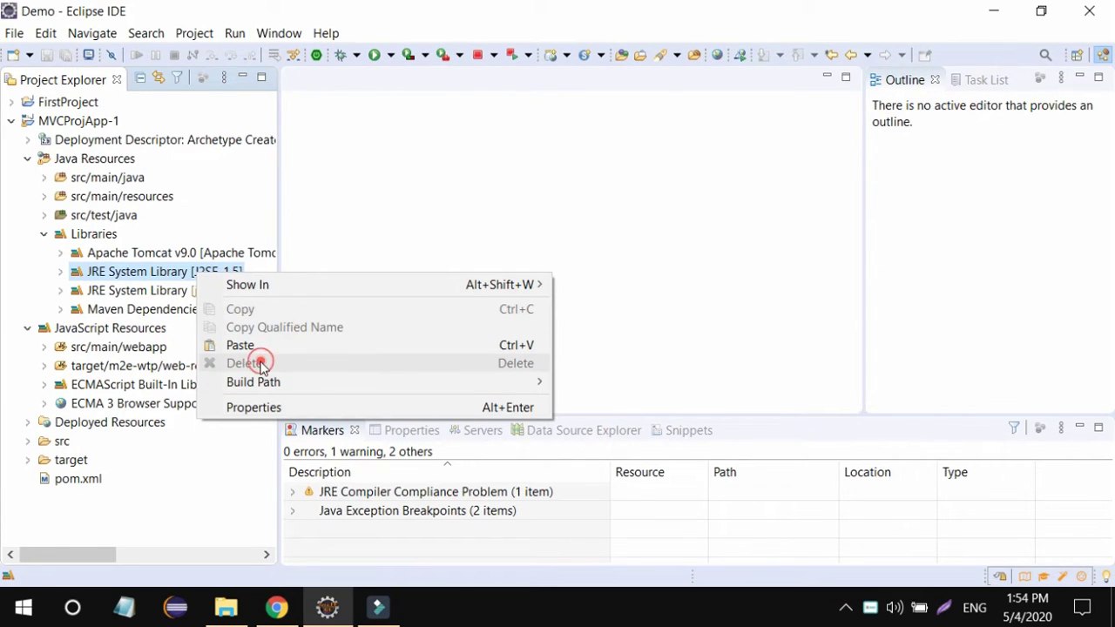
click(215, 457)
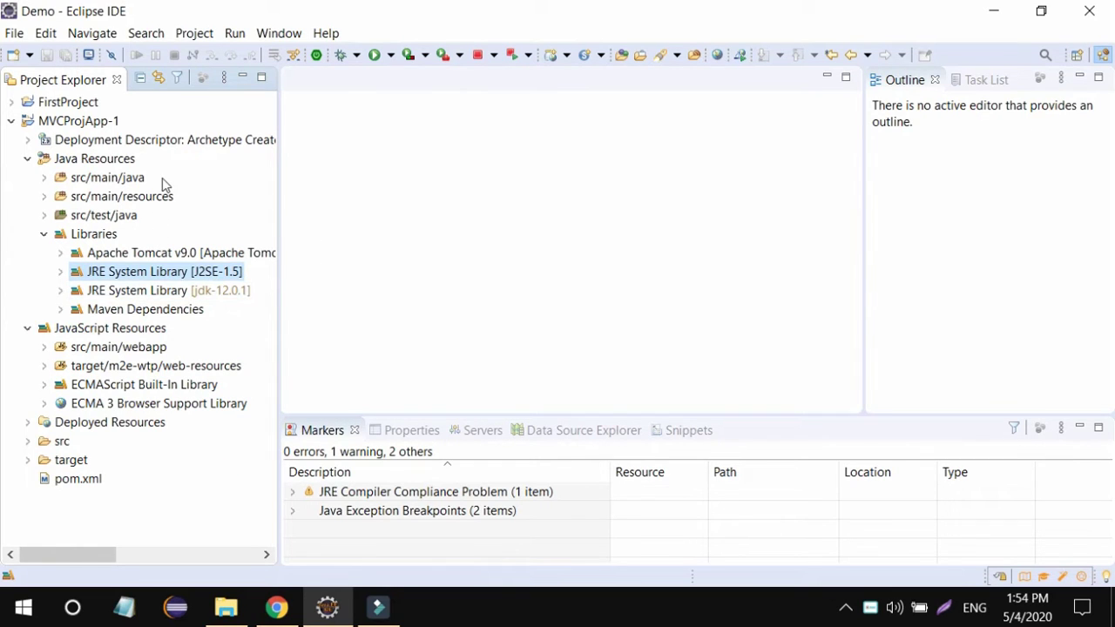
- Set the Java project facet of MVCProjApp-1 to version 1.8 and apply the change
click(90, 121)
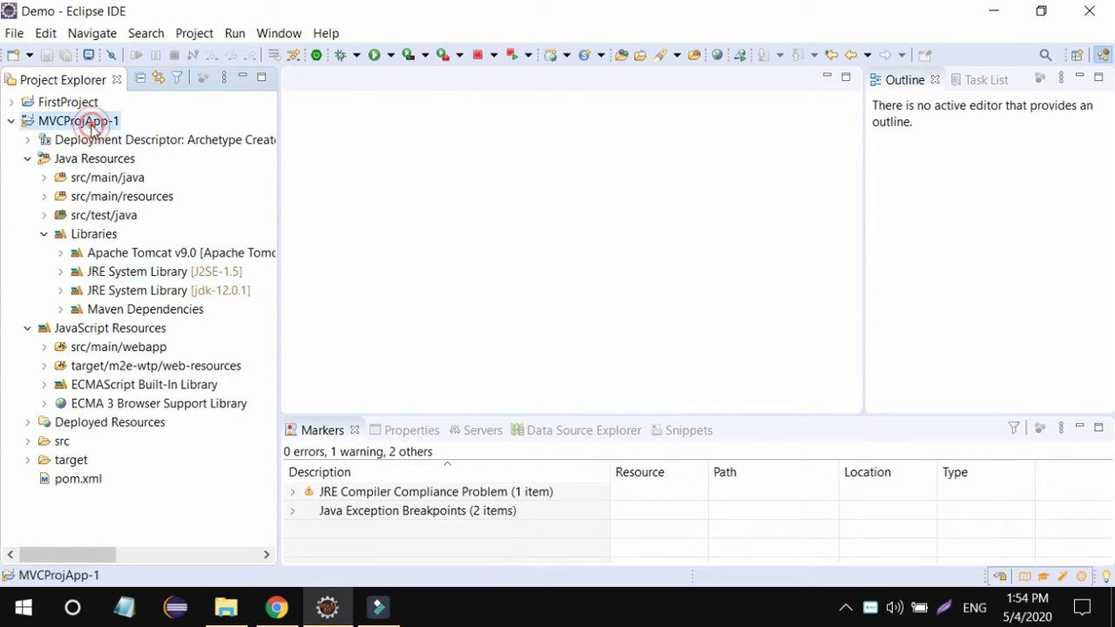
right_click(93, 129)
mouse_move(241, 179)
click(521, 171)
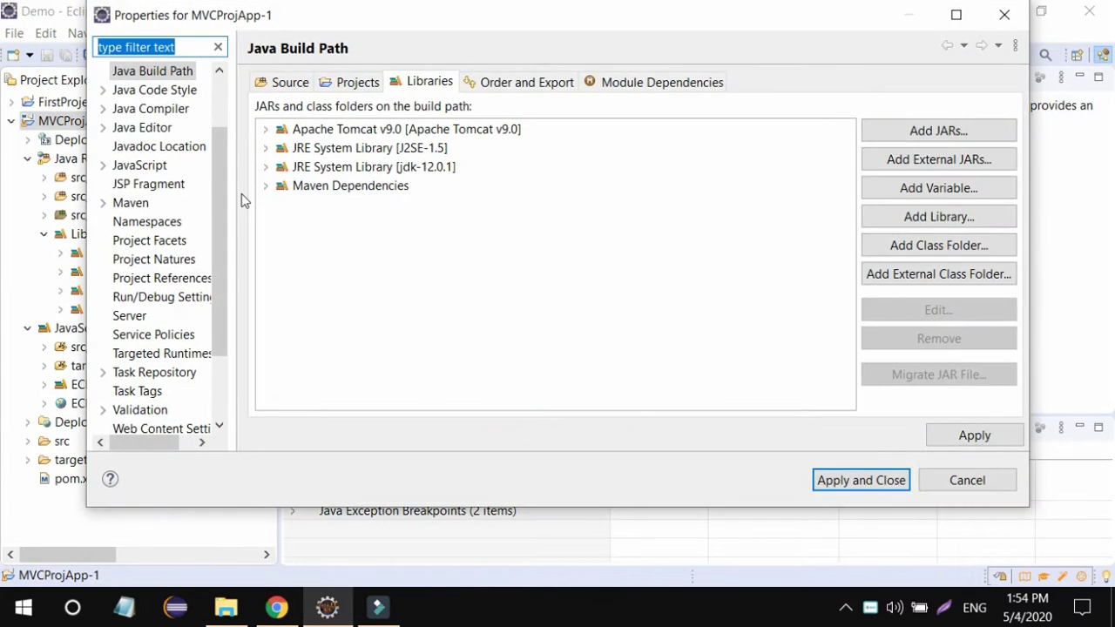
click(154, 246)
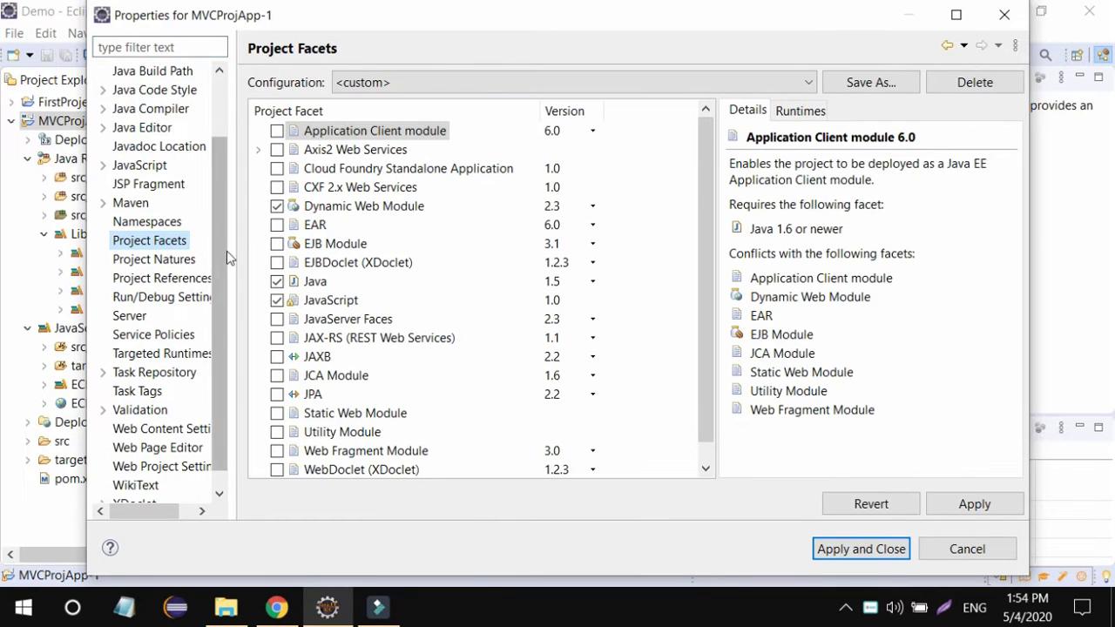
click(595, 283)
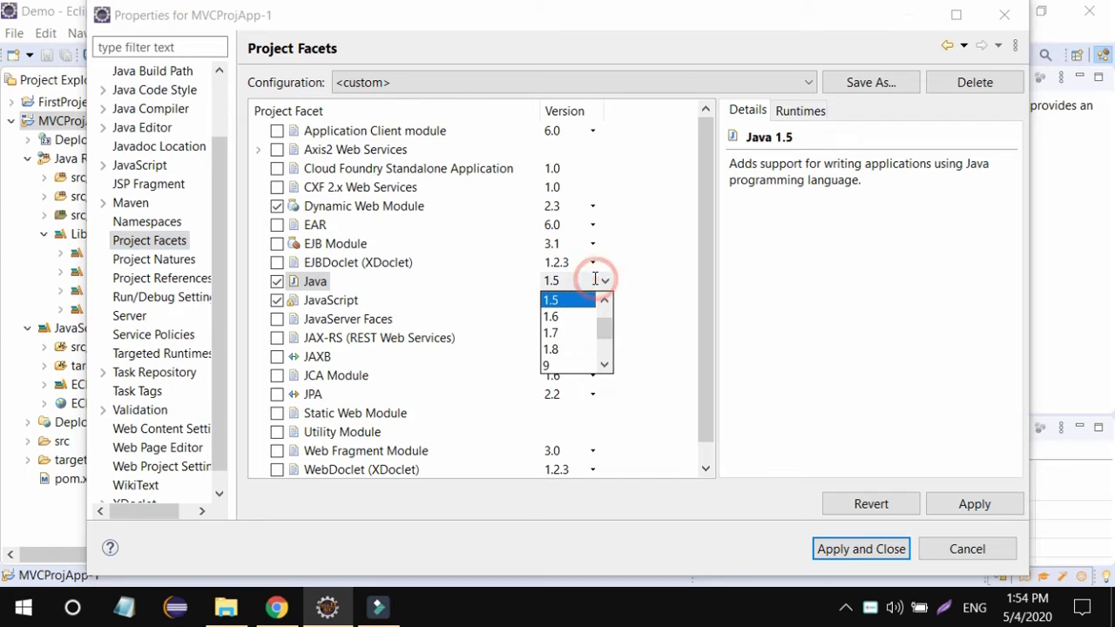
click(561, 349)
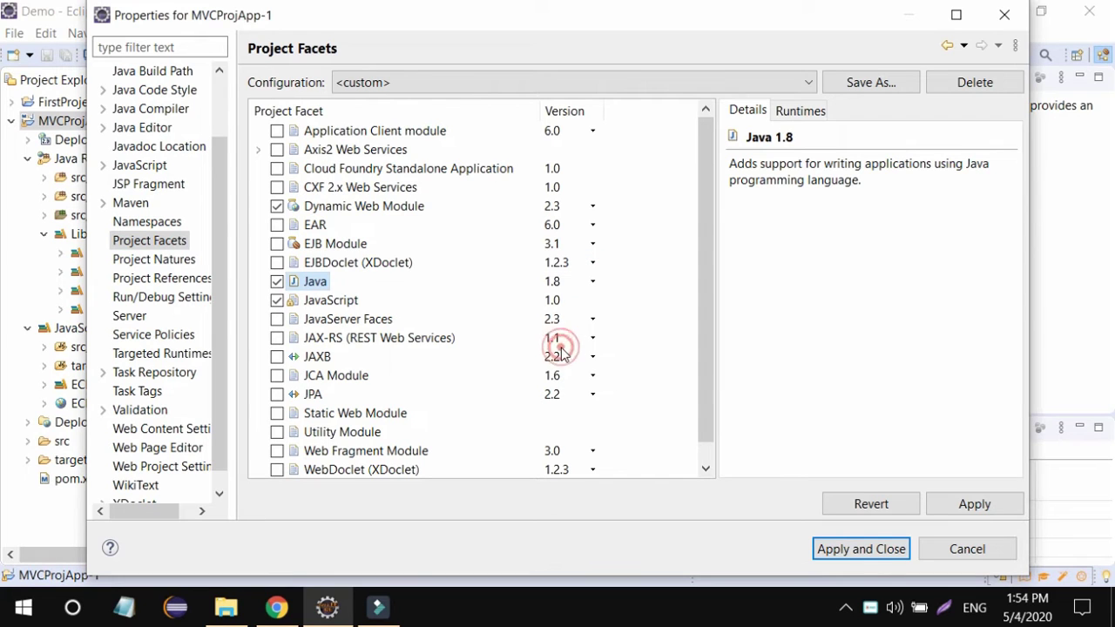
click(967, 505)
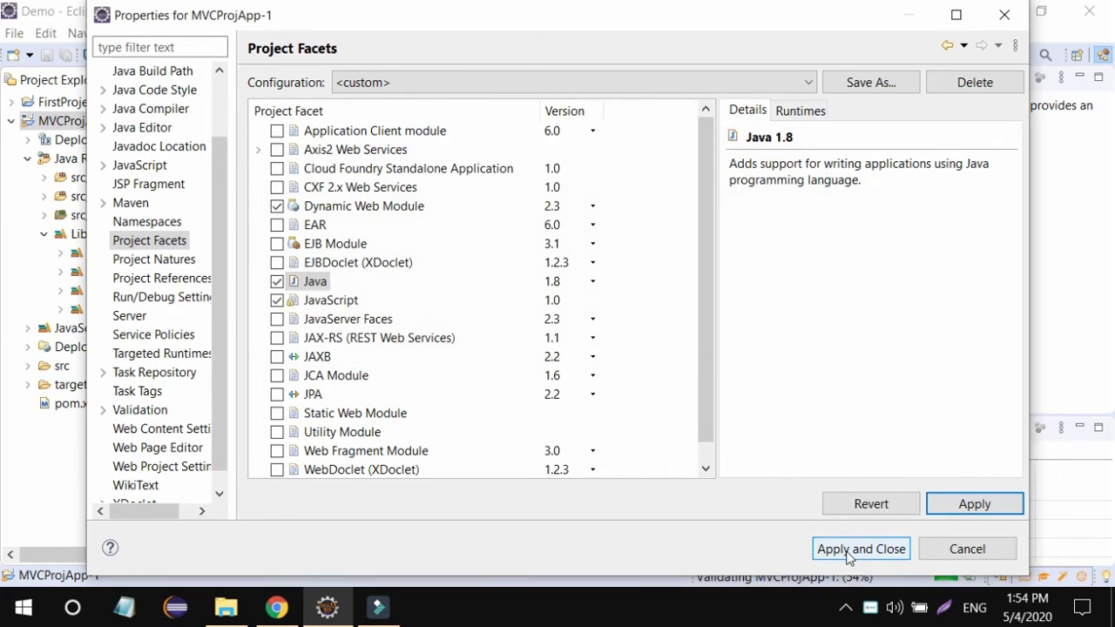
click(848, 552)
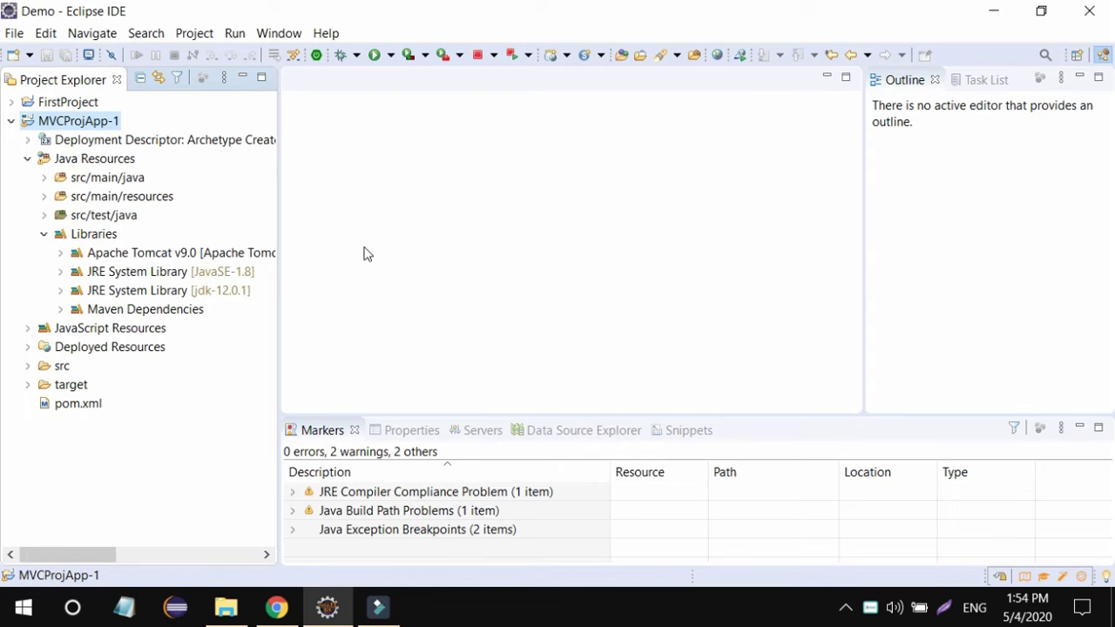
- Update the Maven project MVCProjApp-1 with Force Update of Snapshots/Releases enabled
right_click(73, 125)
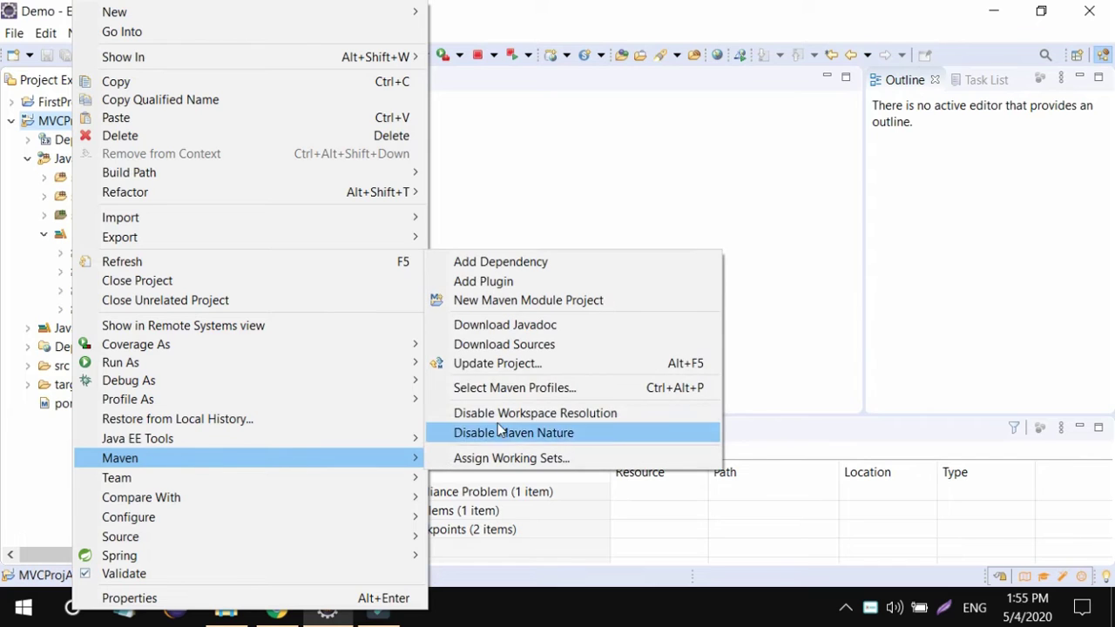
click(500, 363)
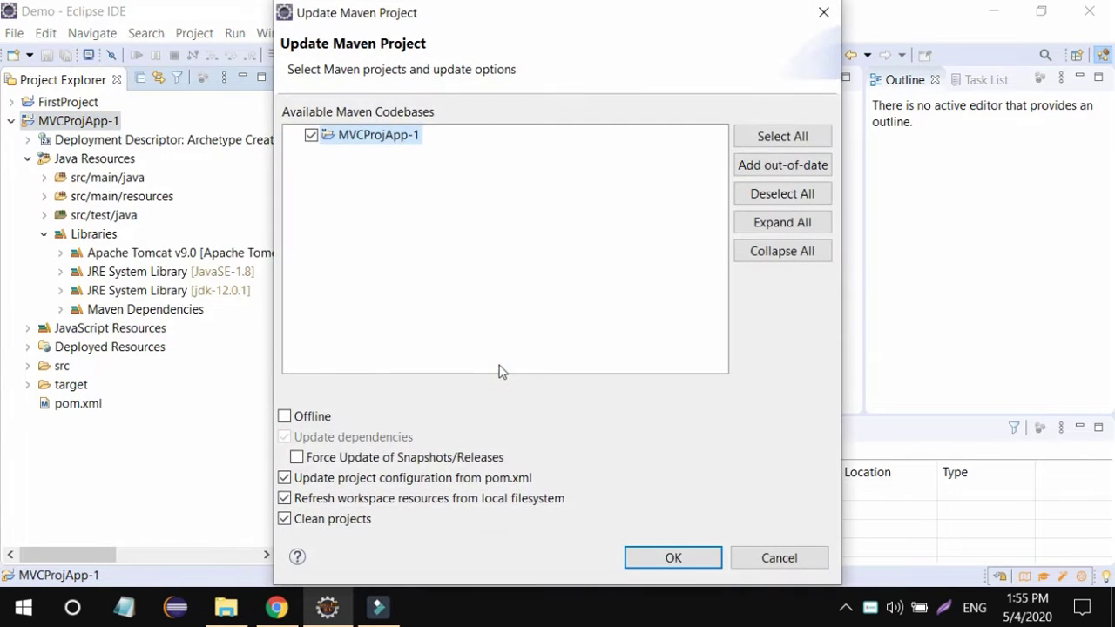
click(297, 457)
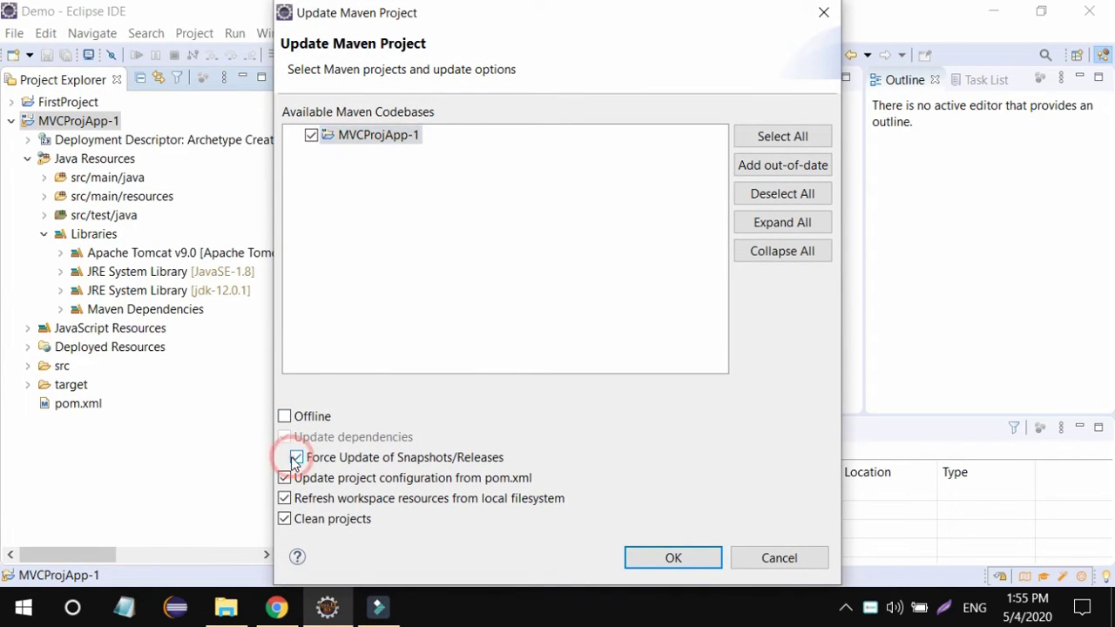
click(669, 557)
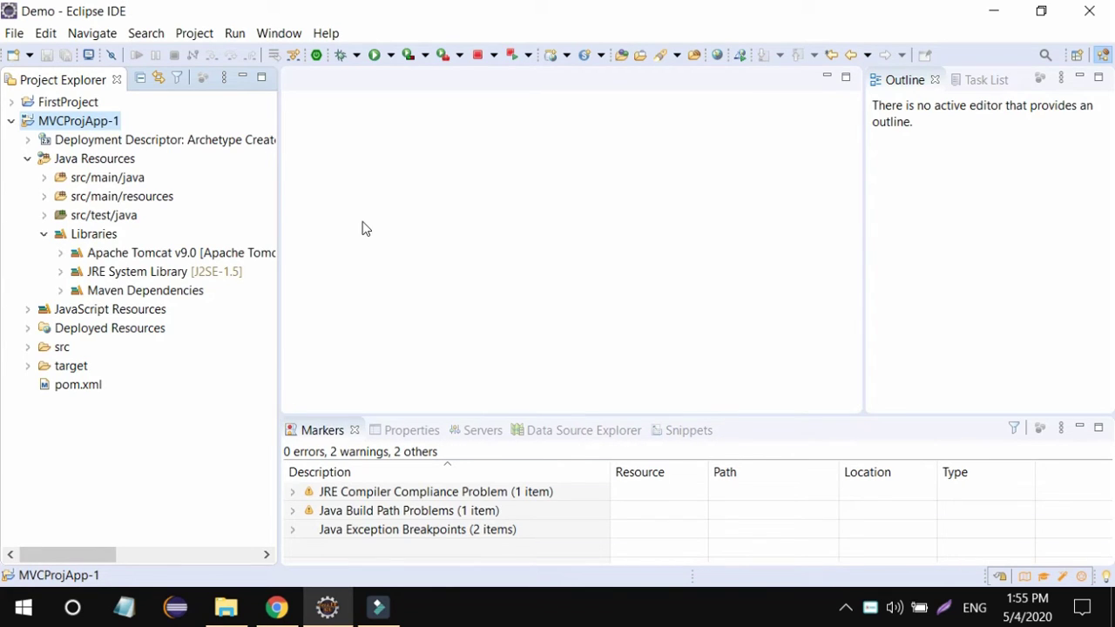
- Create a Java package named com.nt.controller in the src/main/java folder of MVCProjApp-1
click(97, 178)
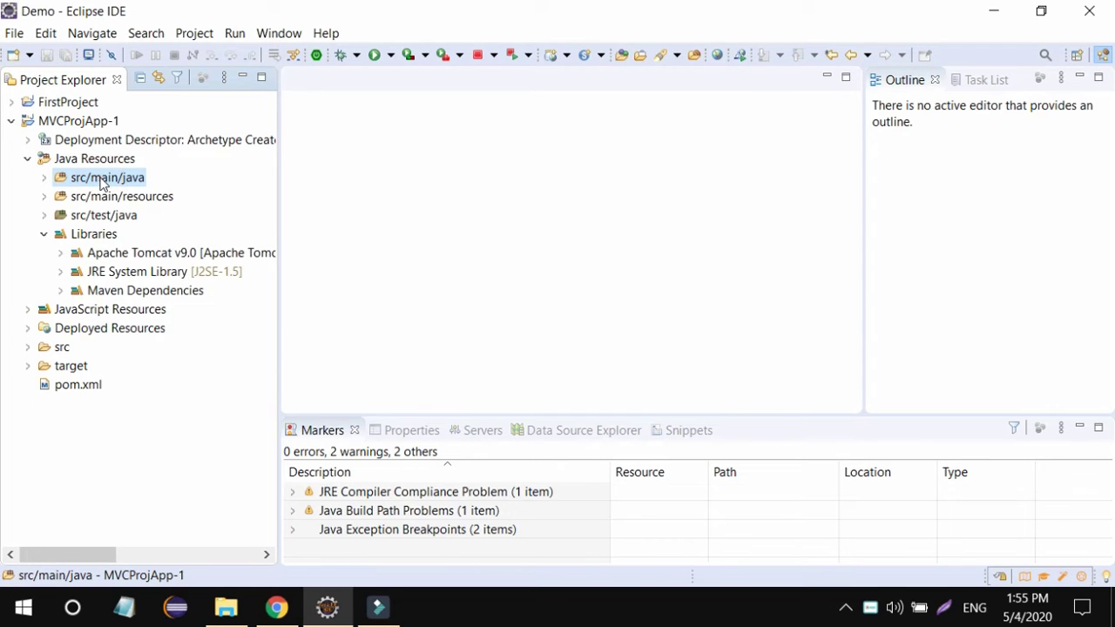
key(ctrl+n)
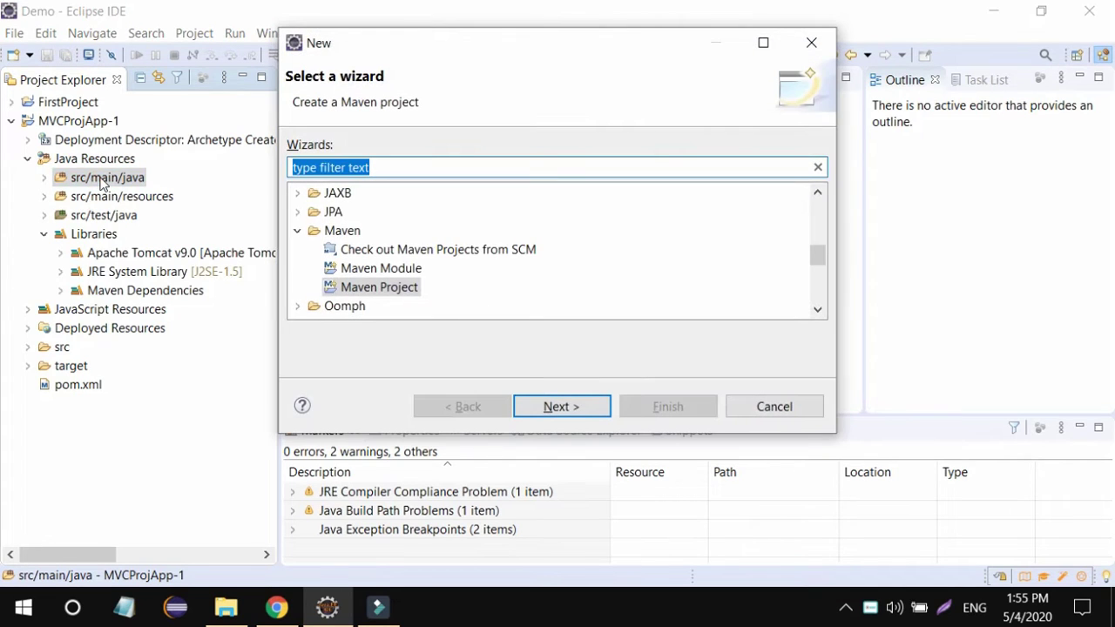
text(packag)
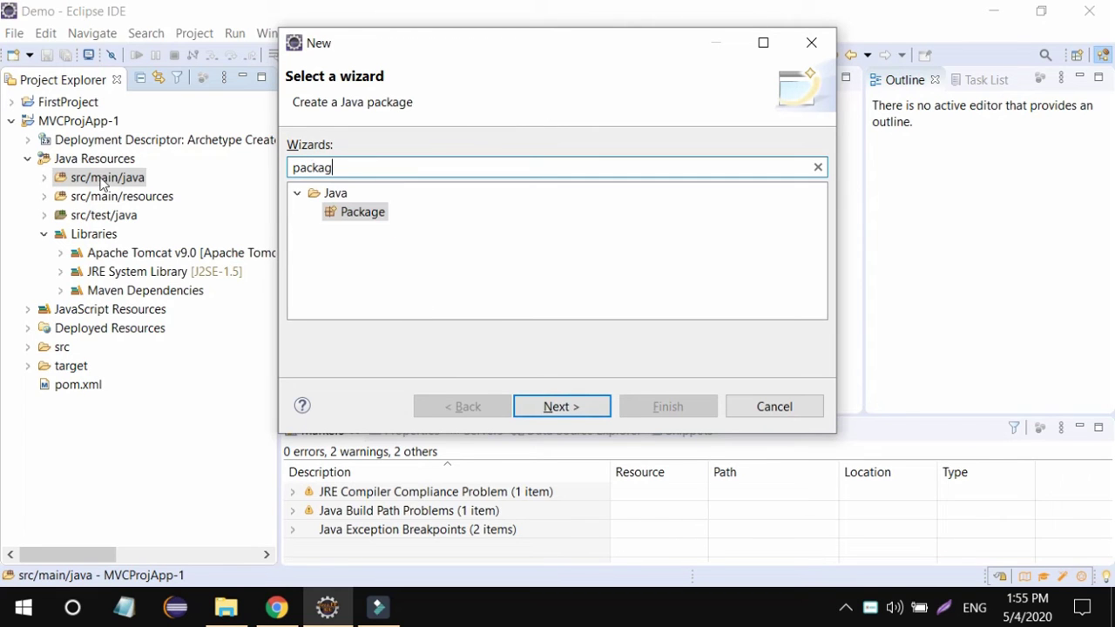
key(Return)
text(com.nt.controller)
key(Return)
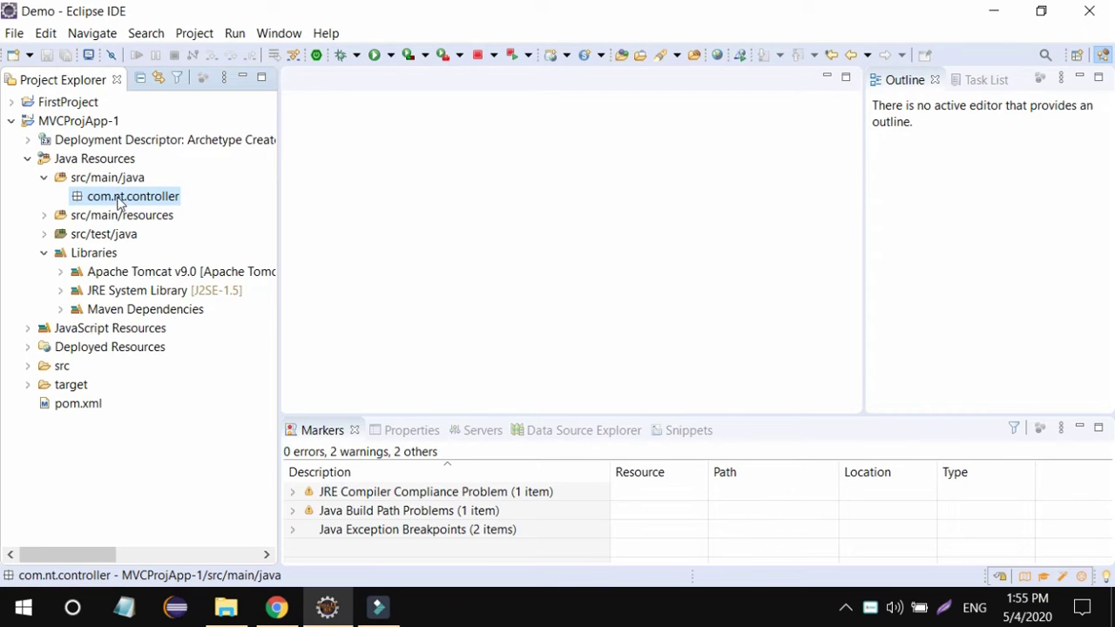
- Create a public Java class named Addition in the com.nt.controller package
key(ctrl+n)
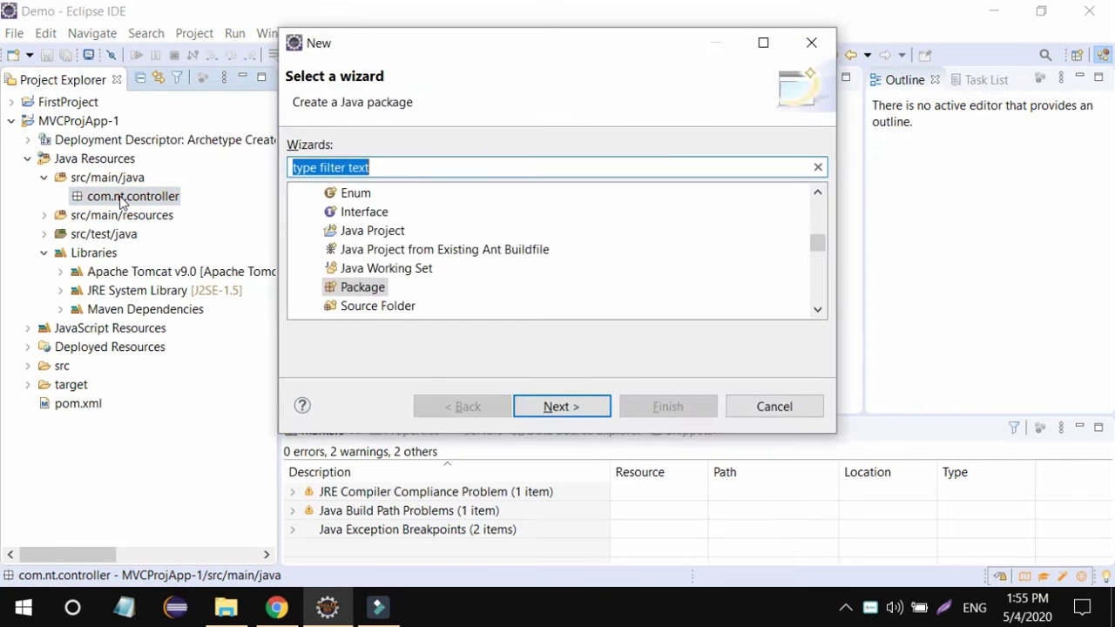
text(class)
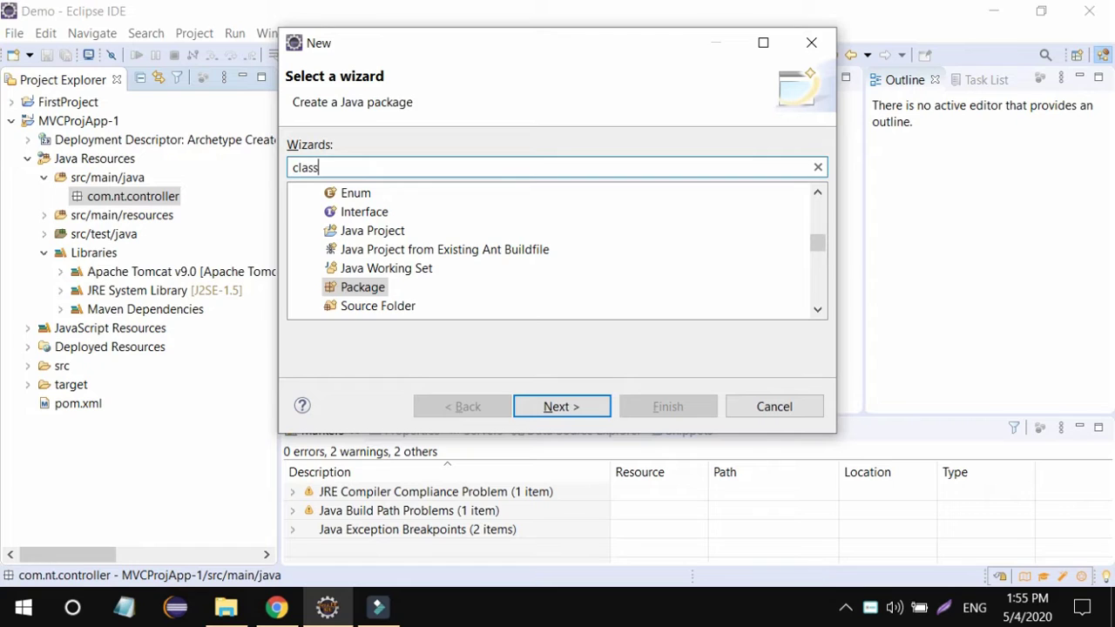
key(Return)
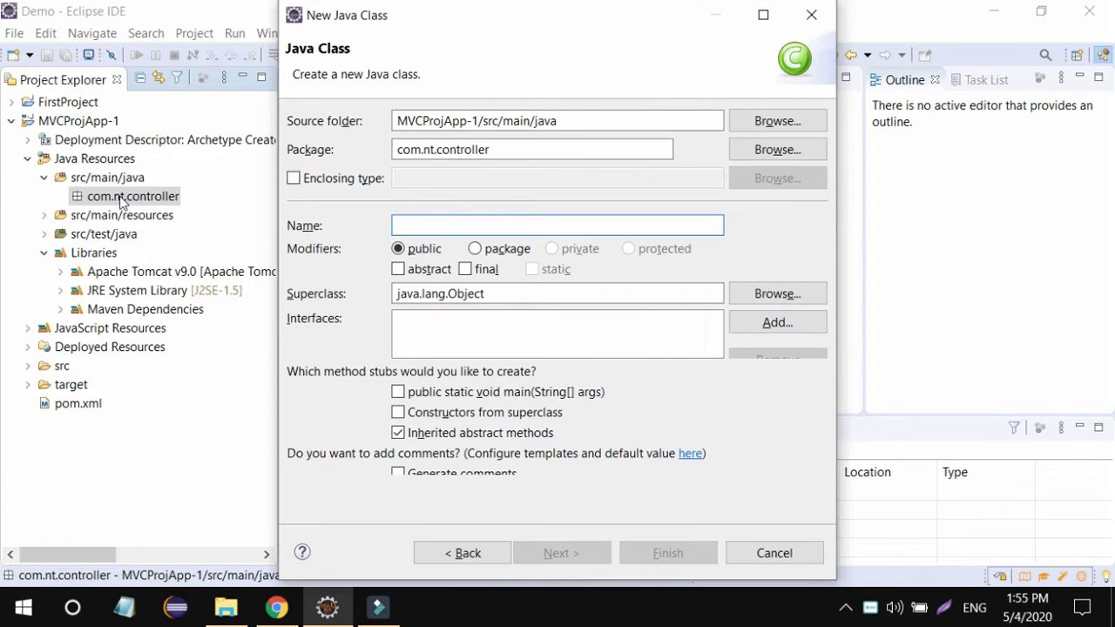
text(Addition)
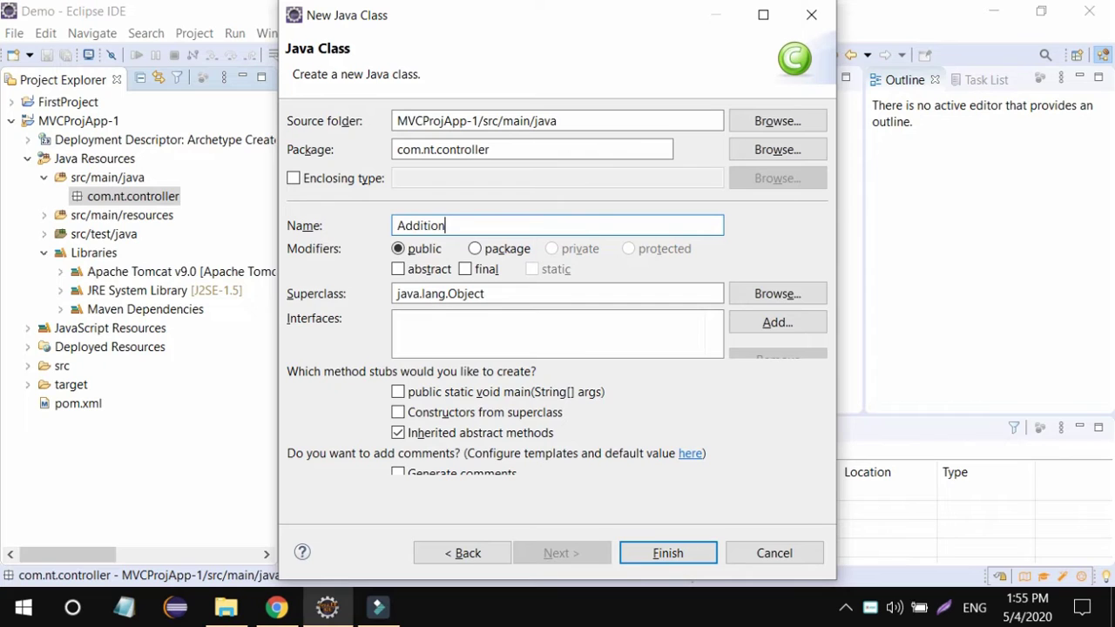
key(Return)
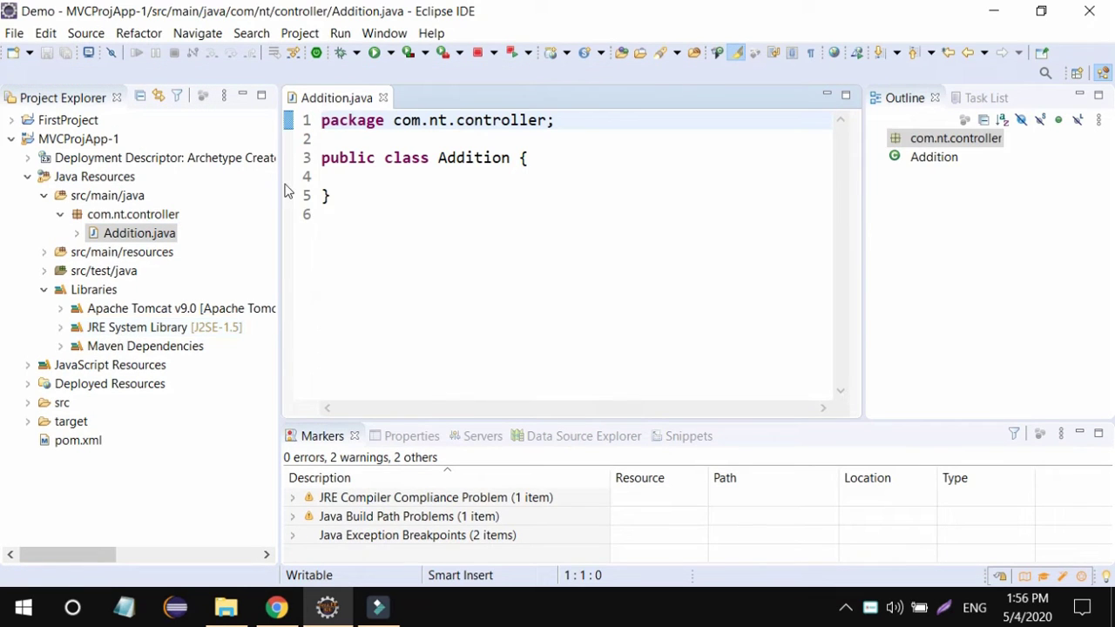
- Expand src/main/webapp/WEB-INF in MVCProjApp-1 and open web.xml to examine its contents
click(88, 444)
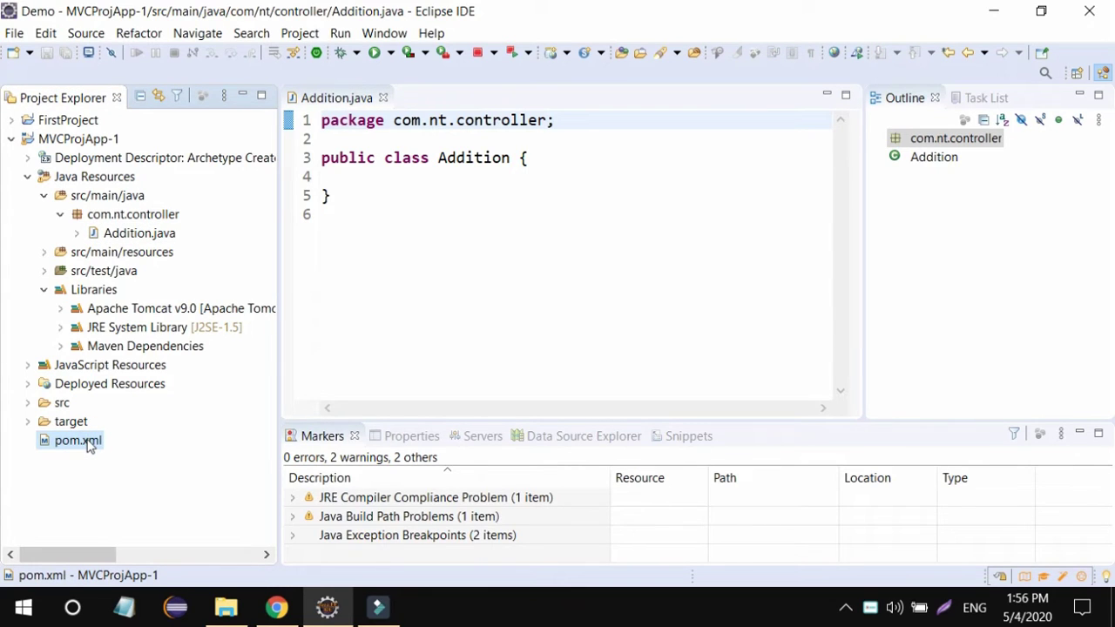
click(29, 404)
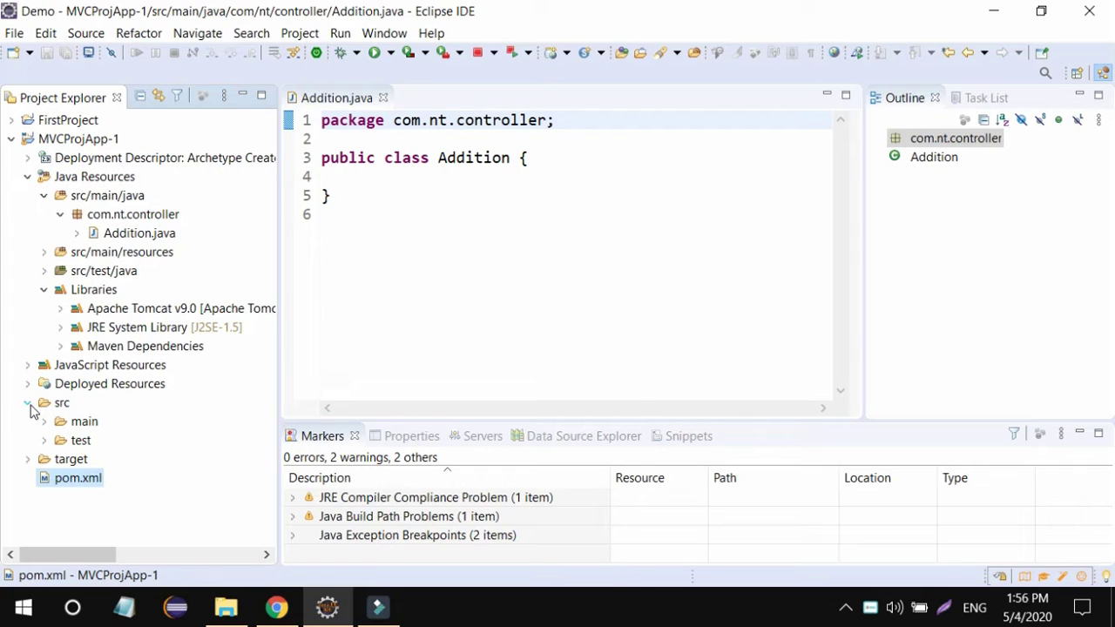
click(45, 422)
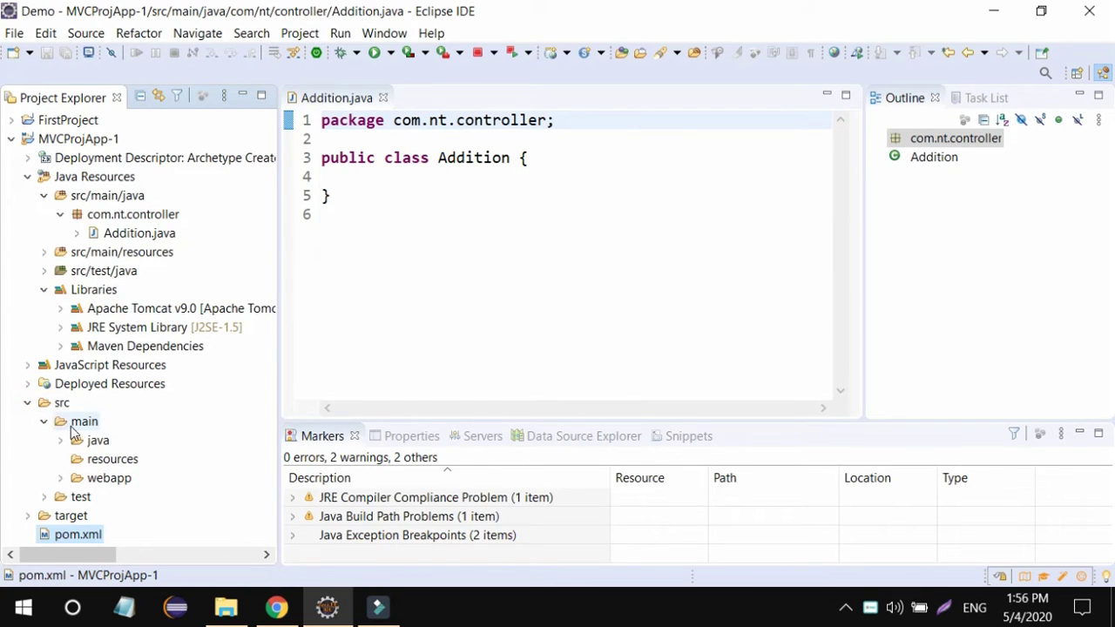
click(60, 479)
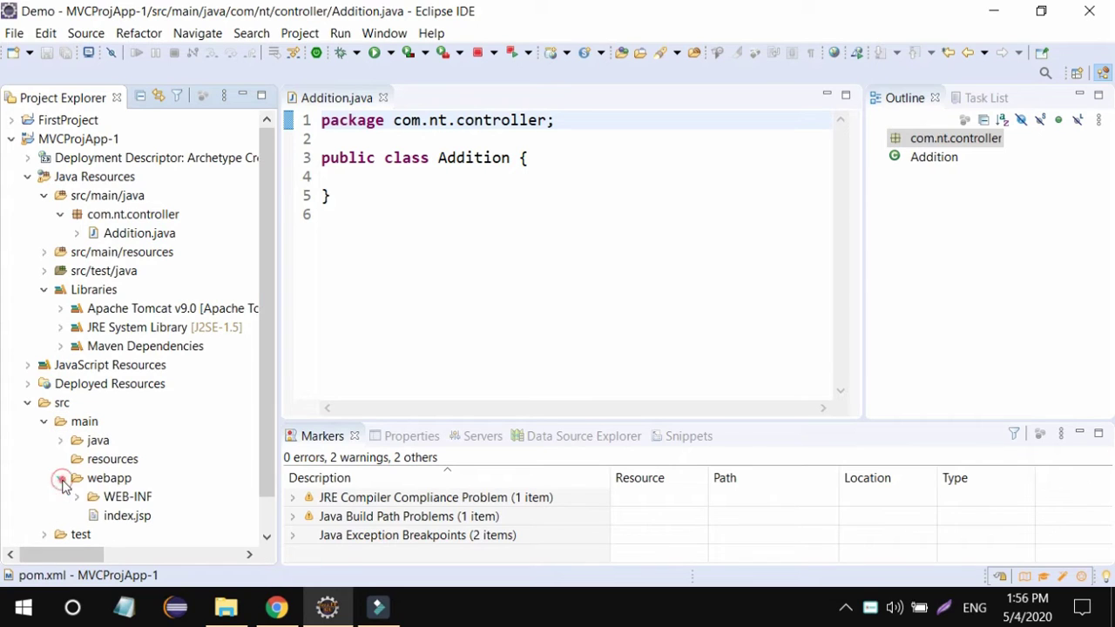
click(77, 497)
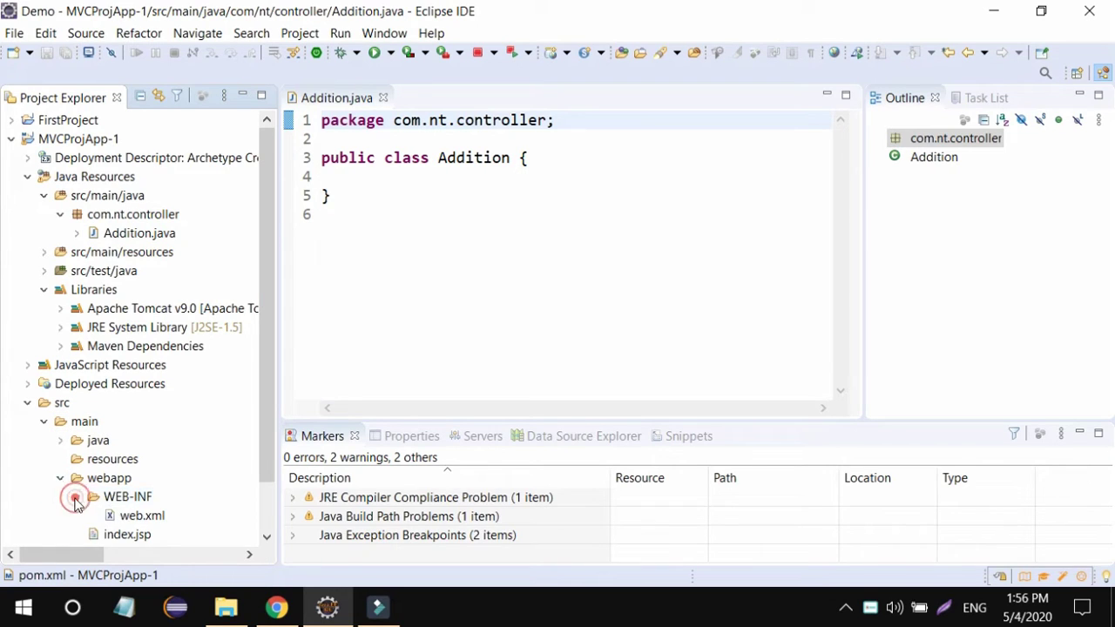
double_click(140, 515)
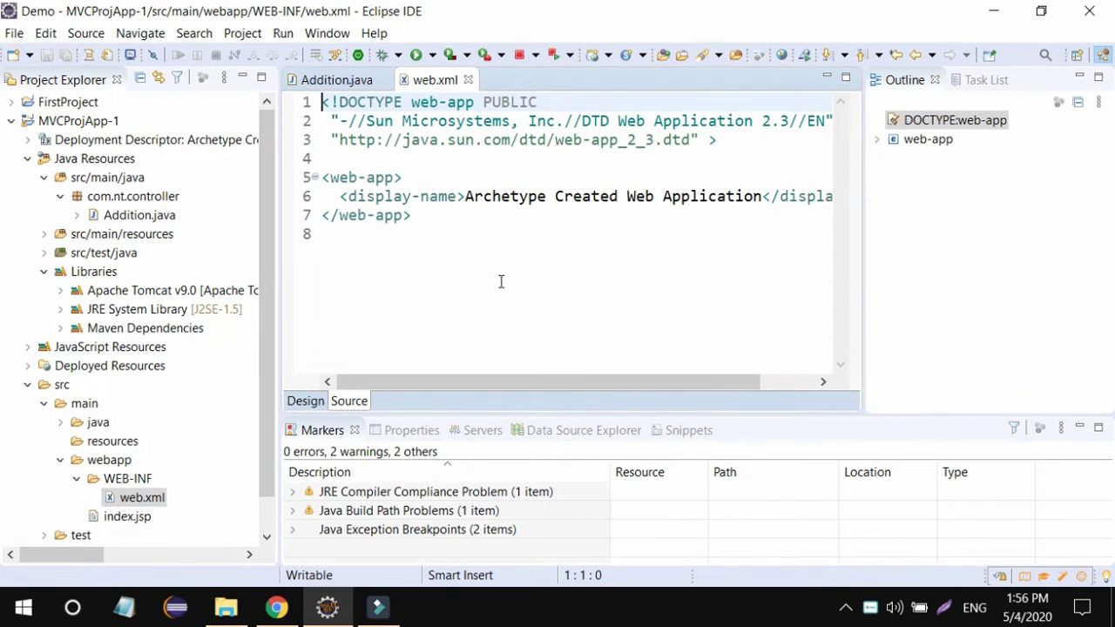
click(267, 345)
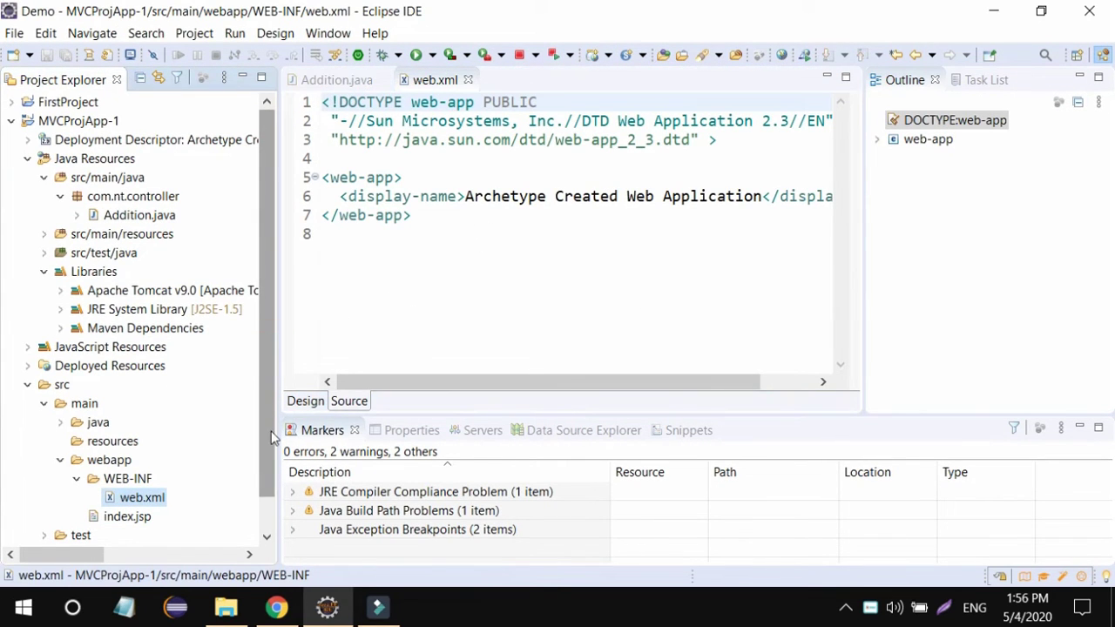
- Open index.jsp from the webapp folder and insert two line breaks after the h2 heading
double_click(124, 516)
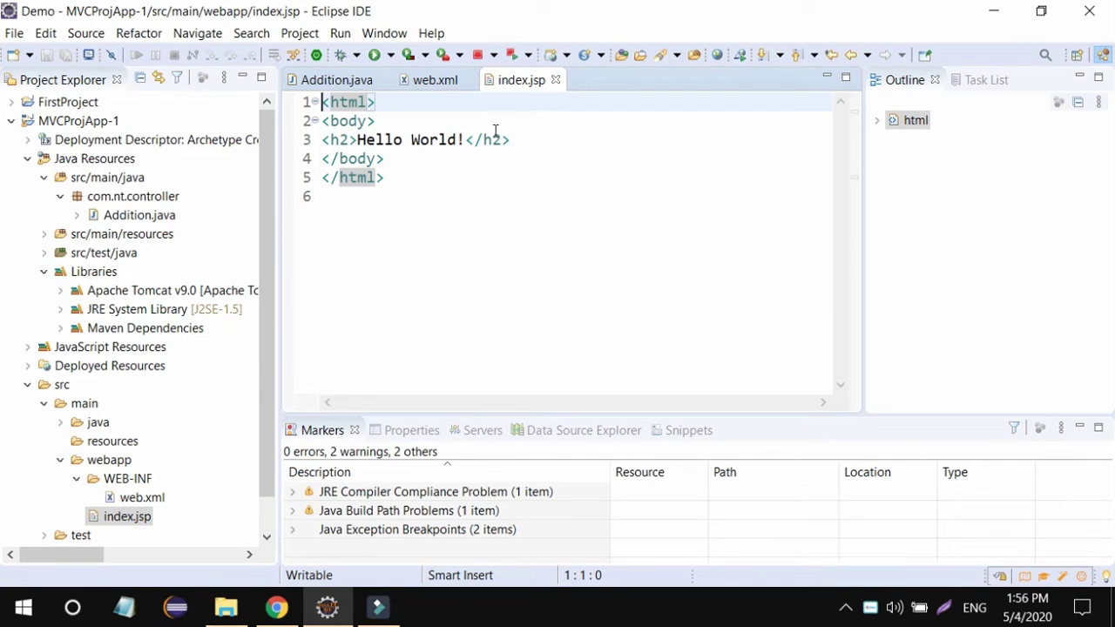
click(509, 138)
key(Return)
key(Return)
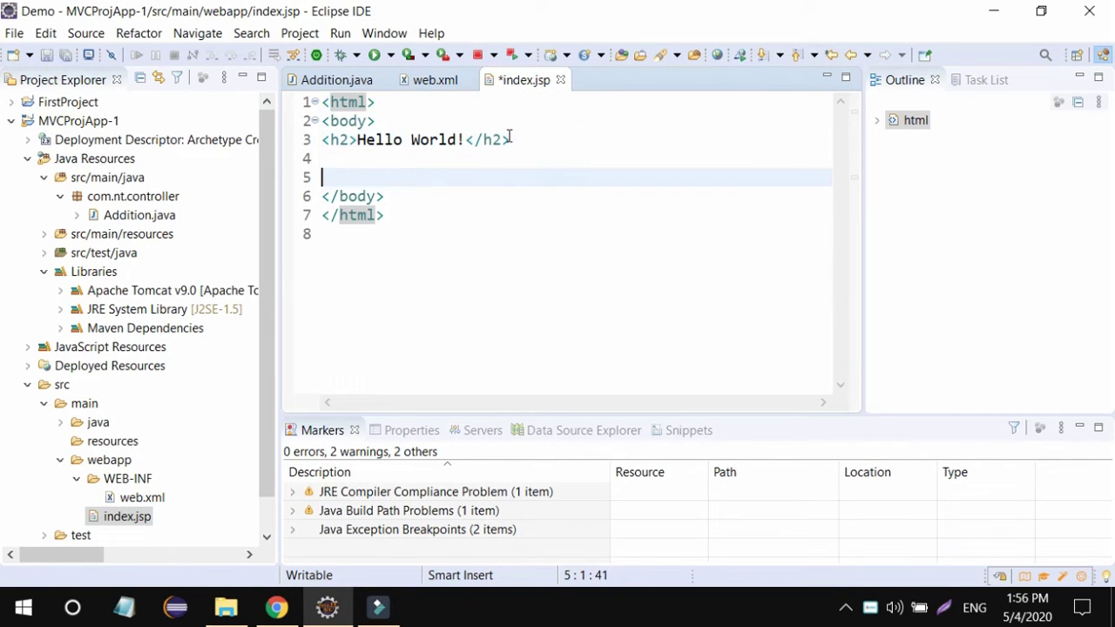
- Replace the Hello World text of the h2 heading with "Welcome to first page", keeping the exclamation mark
click(455, 138)
key(BackSpace)
key(BackSpace)
key(BackSpace)
key(BackSpace)
key(BackSpace)
key(BackSpace)
key(BackSpace)
key(BackSpace)
key(BackSpace)
key(BackSpace)
key(BackSpace)
text(E)
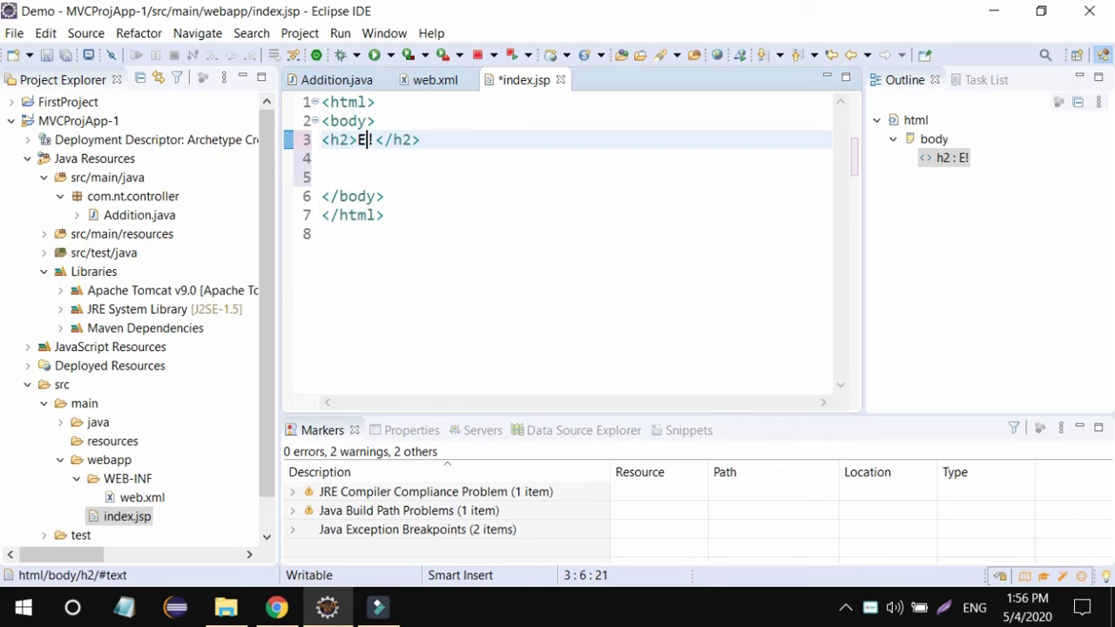
key(BackSpace)
text(W)
text(elcome )
text(to )
text(first pa)
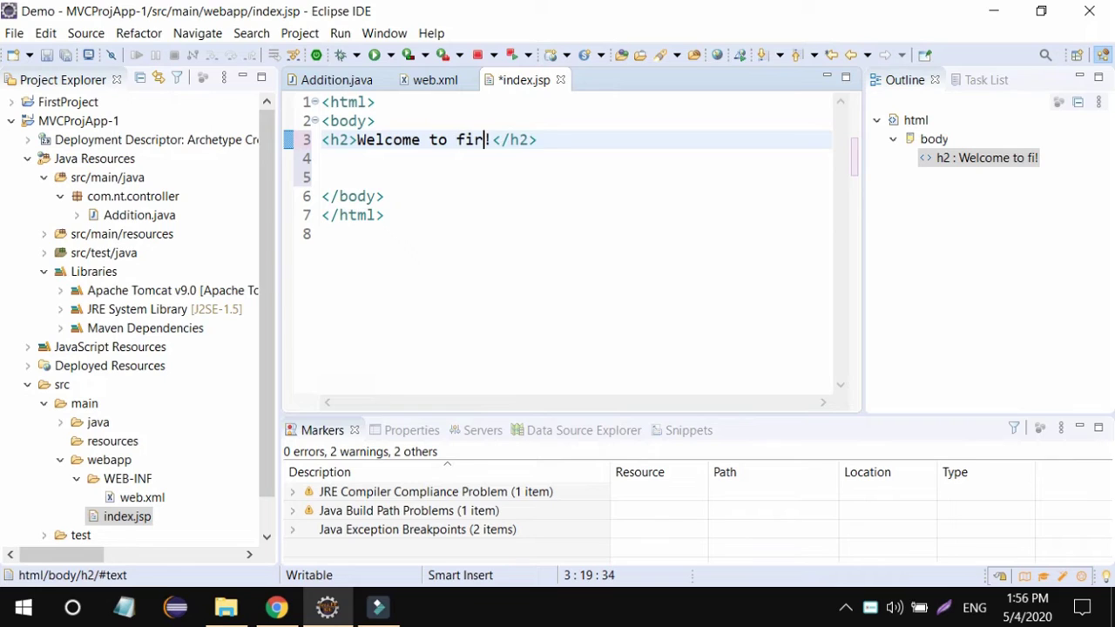
text(ge)
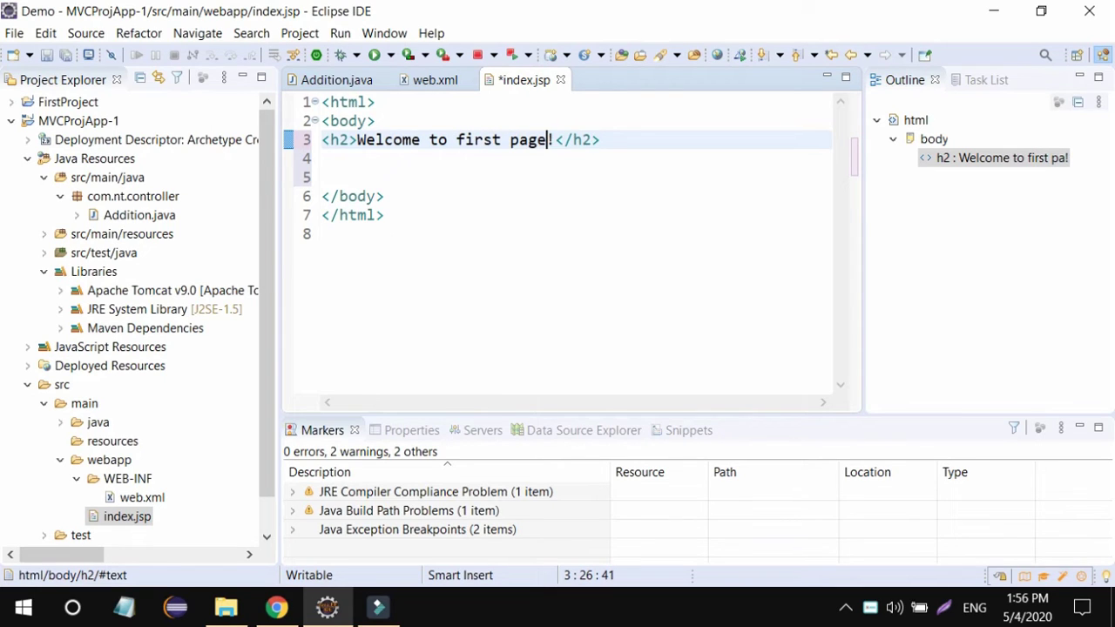
- Add an inline style attribute with a color property to the opening h2 tag in index.jsp
click(349, 139)
text(style=)
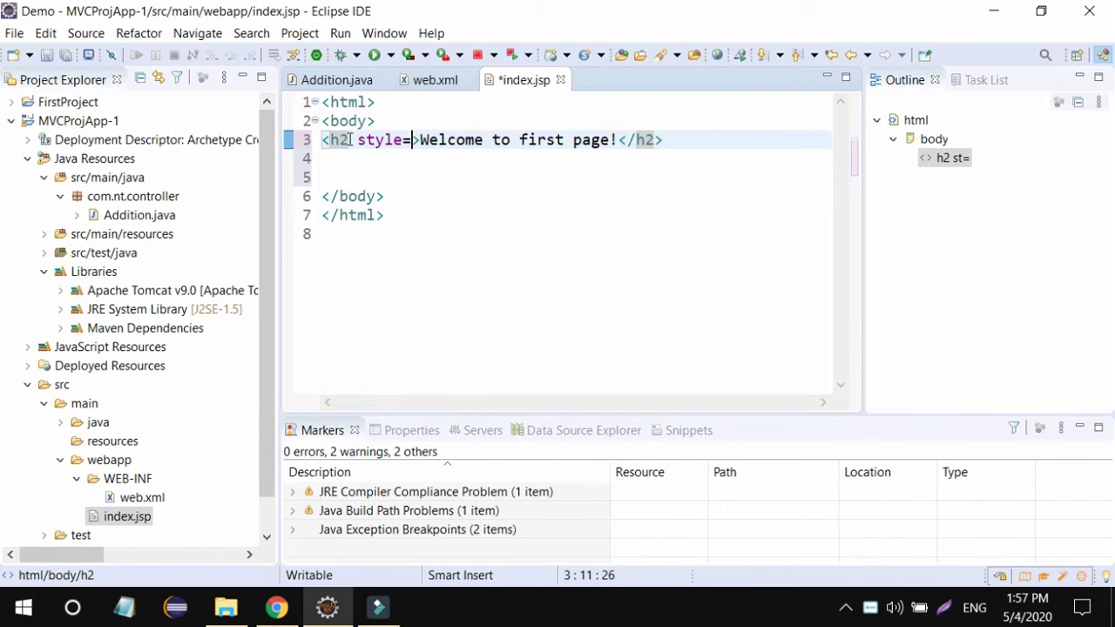
text("")
key(BackSpace)
key(BackSpace)
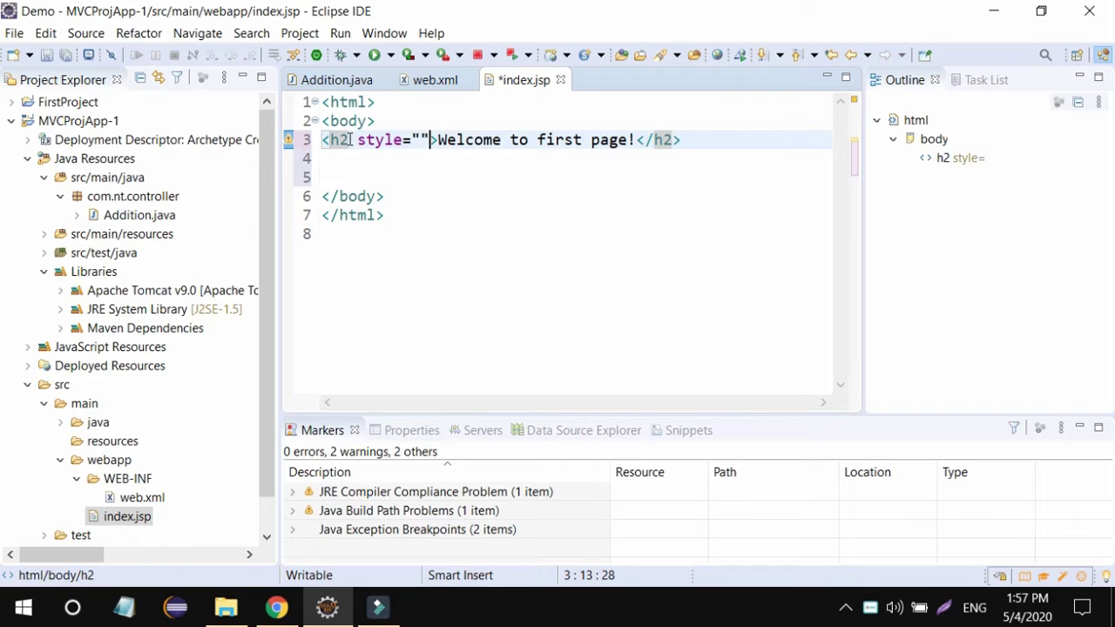
text(colo)
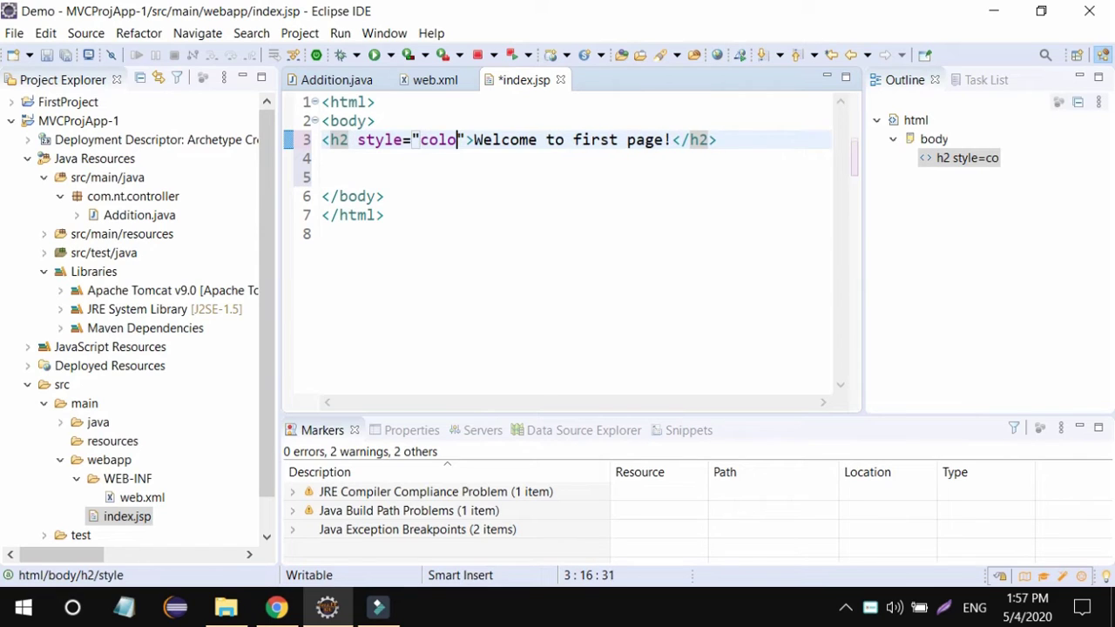